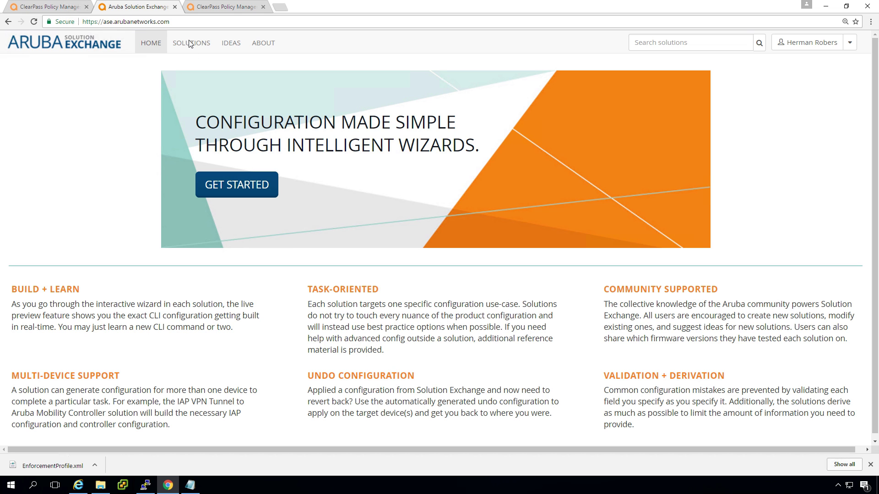
Filter solutions to Aruba Switch, open 'AOS-Switch: Port access security configuration' and advance to its 802.1X step.
click(191, 43)
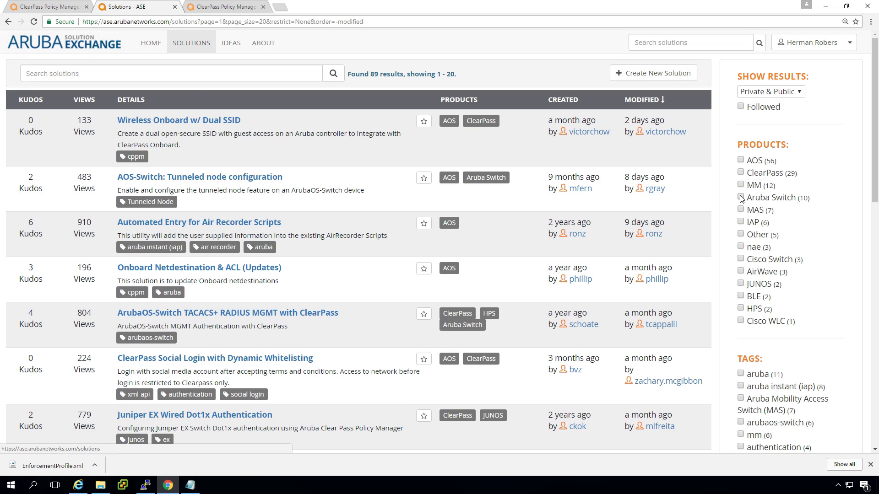
click(740, 199)
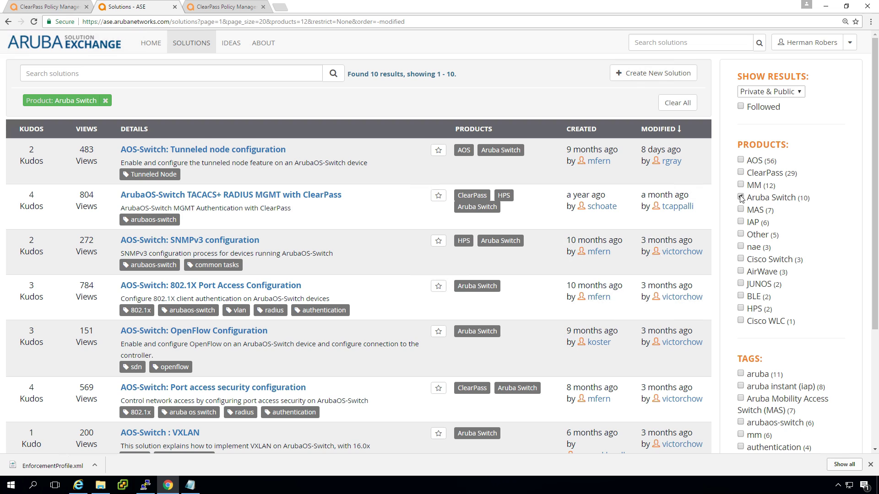
click(201, 388)
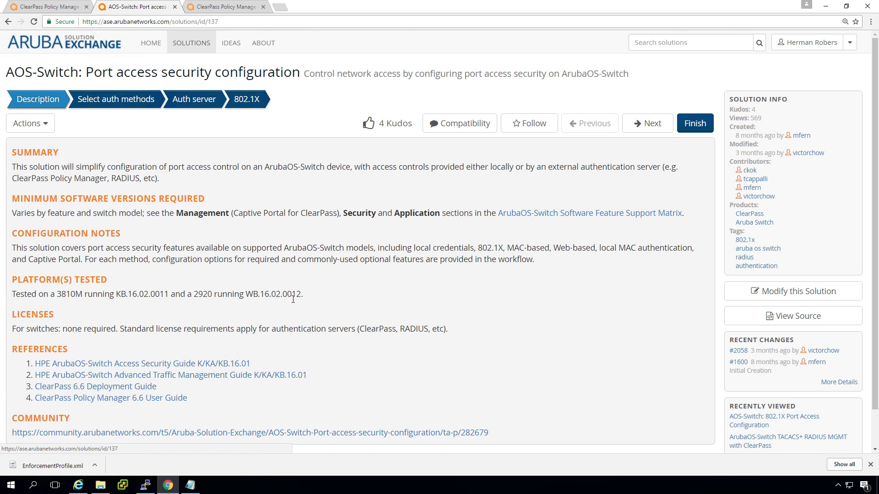
click(645, 128)
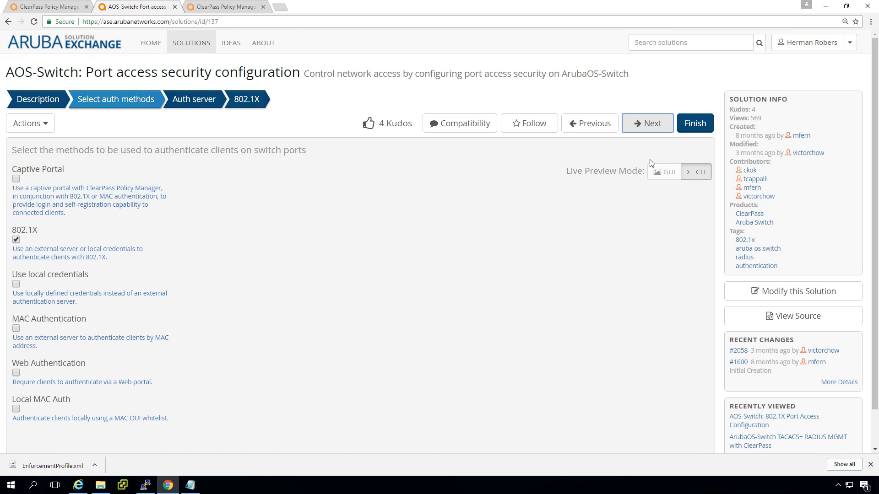
click(651, 127)
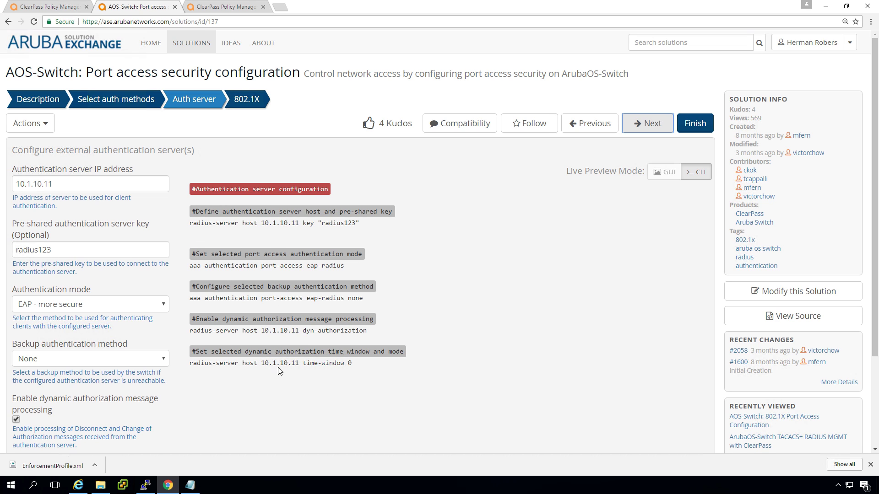
click(650, 126)
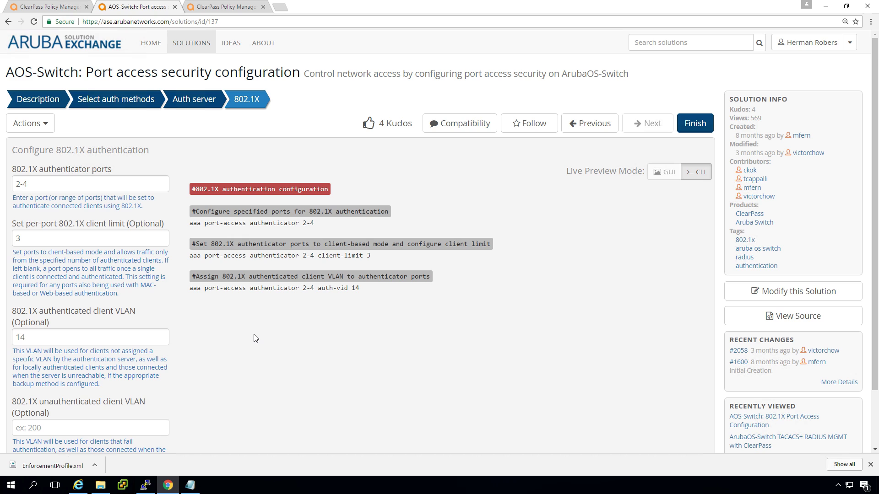
Finish the wizard, review the generated CONFIG commands, and bring up the Notepad holding the switch CLI.
click(696, 126)
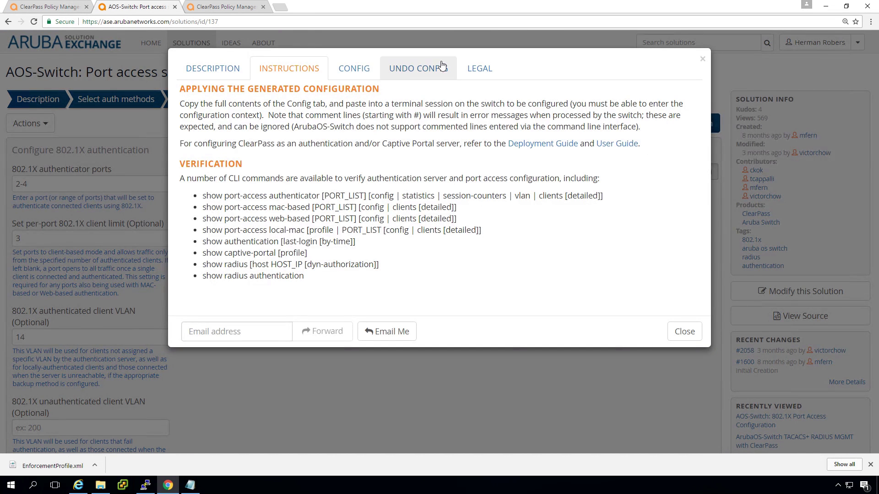
click(355, 68)
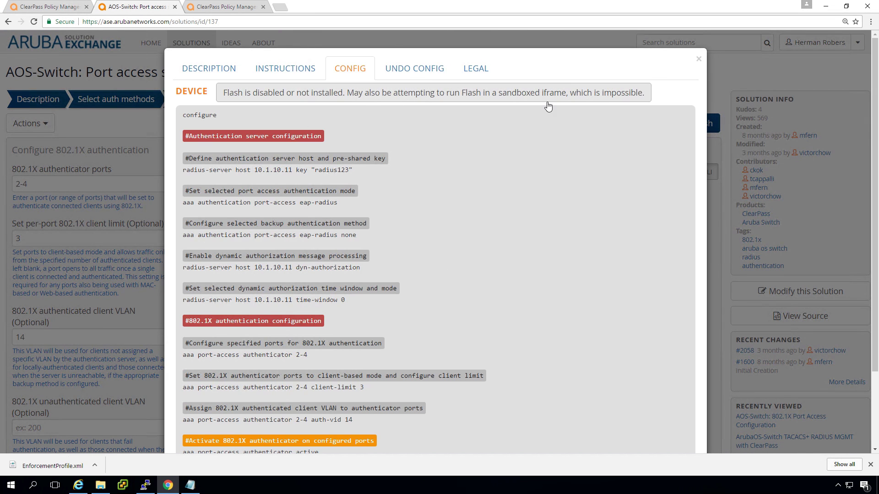
click(698, 58)
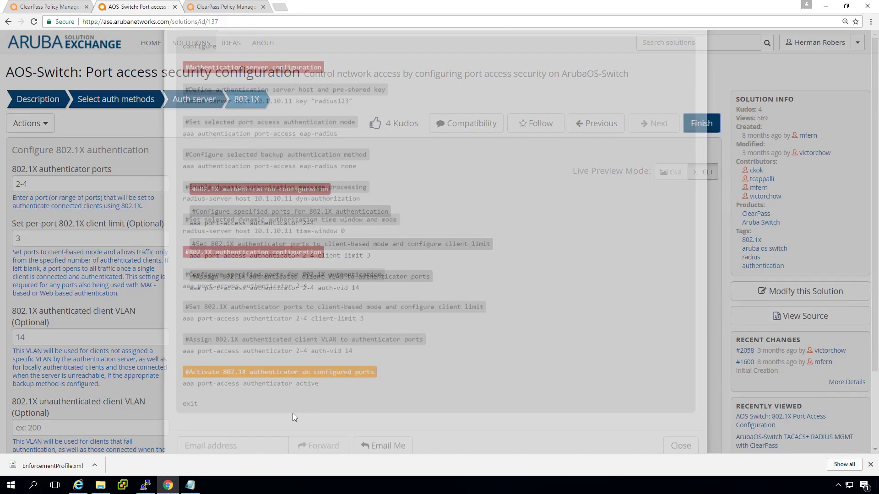
click(190, 485)
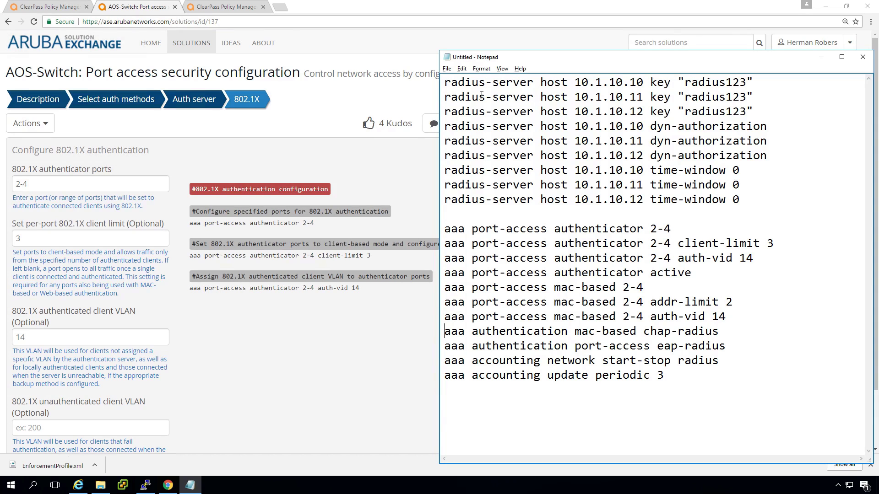
Copy all the Notepad CLI lines and paste them into the sw-workshop-01 PuTTY session.
drag(442, 82, 686, 385)
key(ctrl+c)
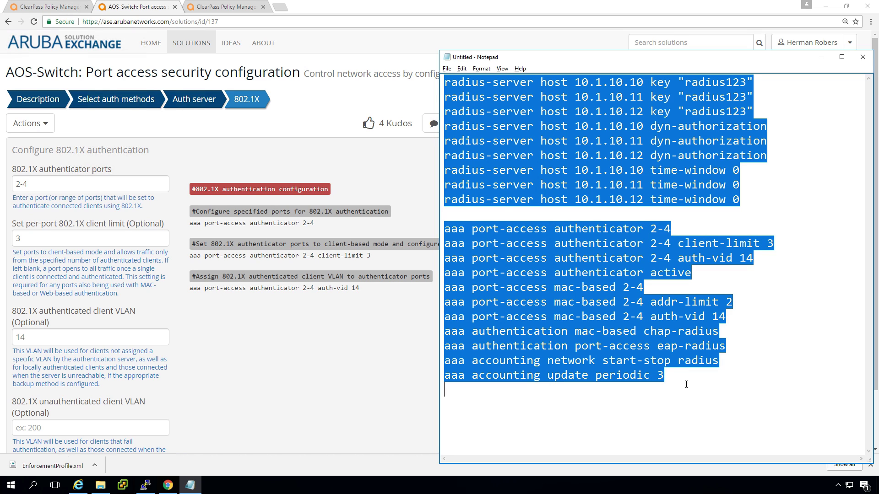
click(145, 486)
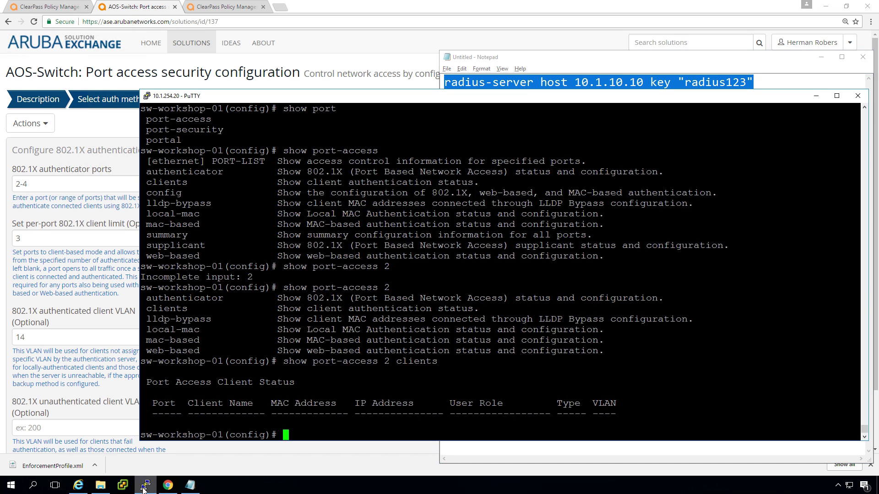
right_click(248, 364)
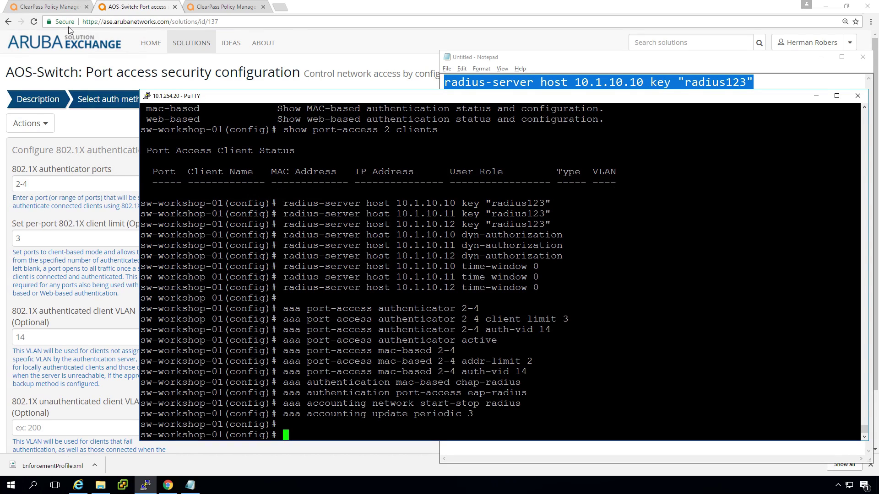
Open Configuration > Network > Devices and review sw-workshop-01's device settings without changing them.
click(50, 8)
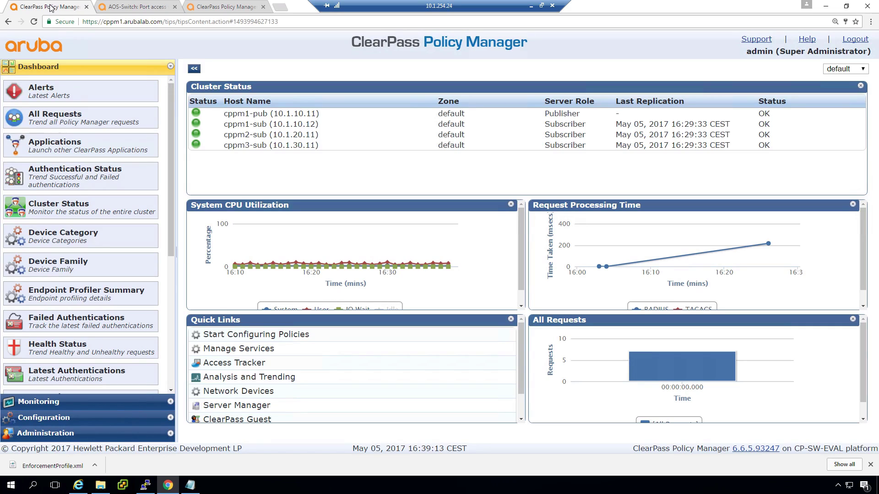
click(51, 418)
click(39, 222)
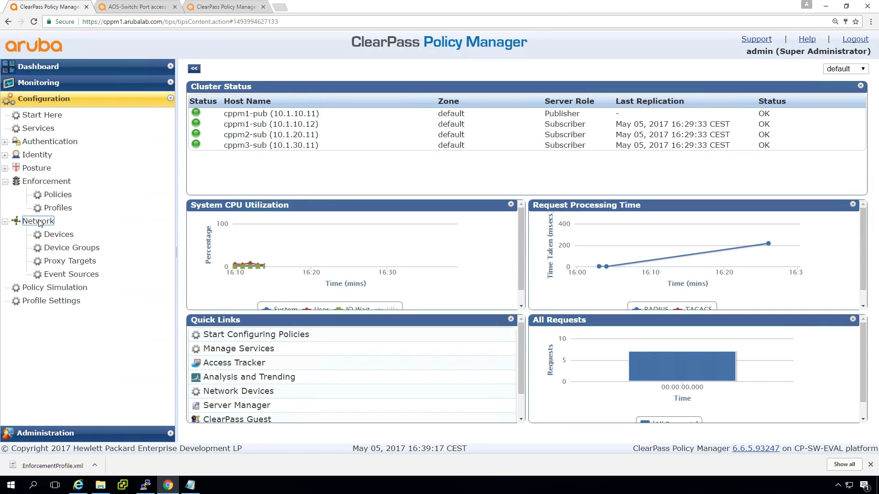
click(57, 235)
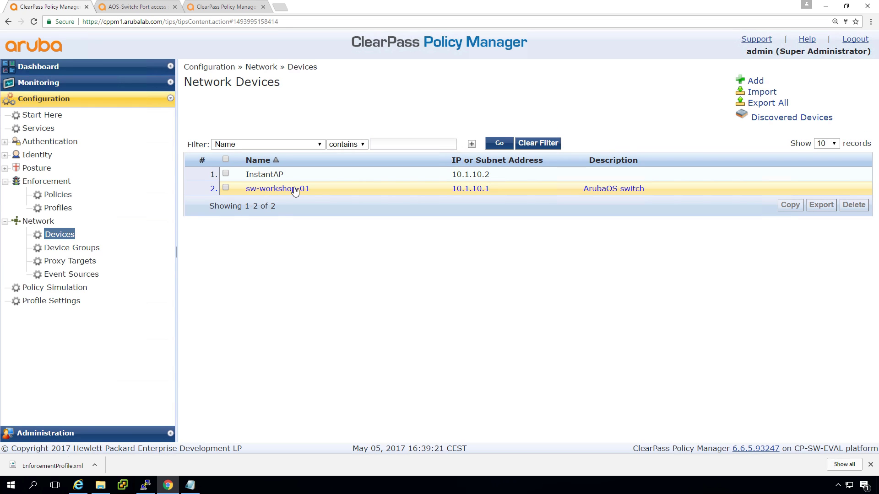
click(278, 189)
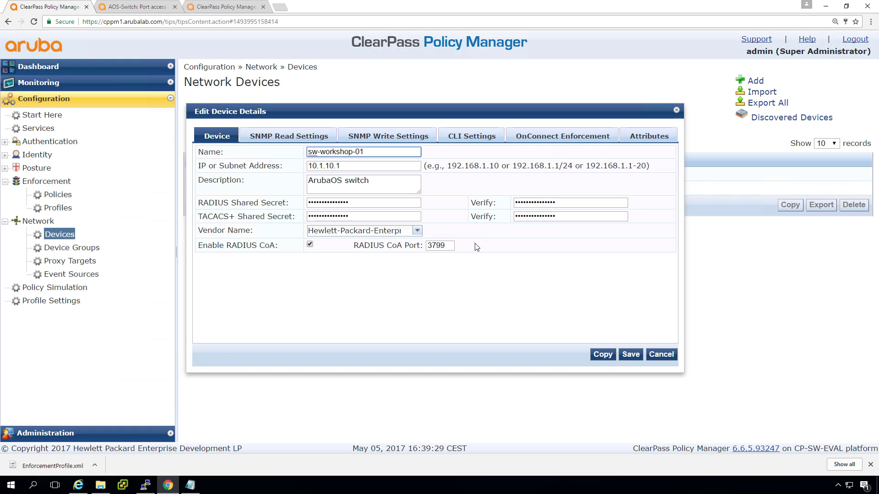
click(664, 357)
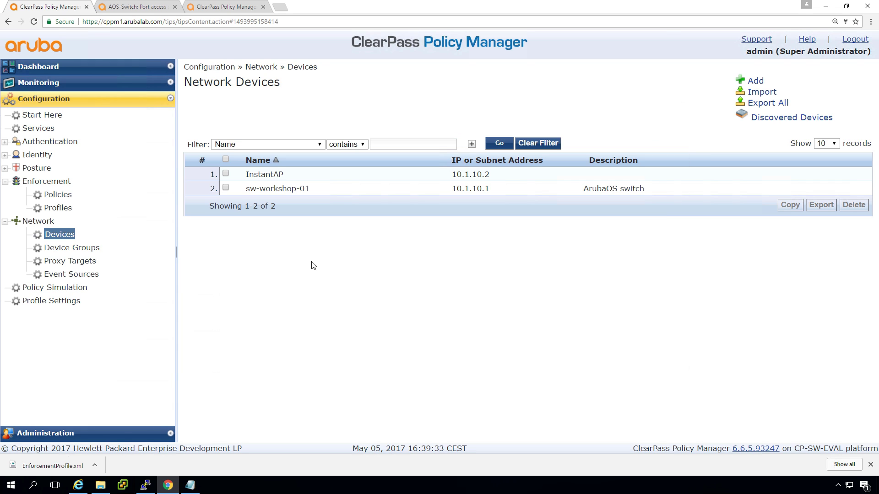
Inspect the ws_vlan10_management_aruba enforcement profile and leave it unchanged.
click(55, 210)
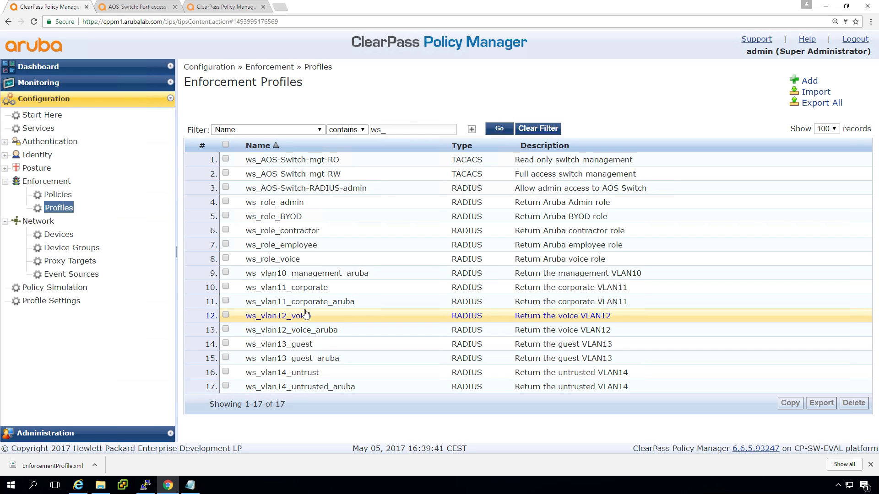
click(308, 275)
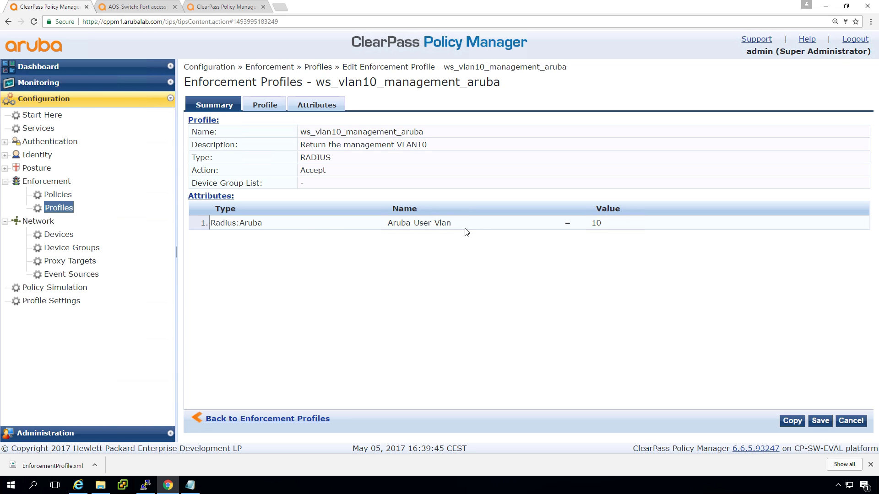
click(853, 421)
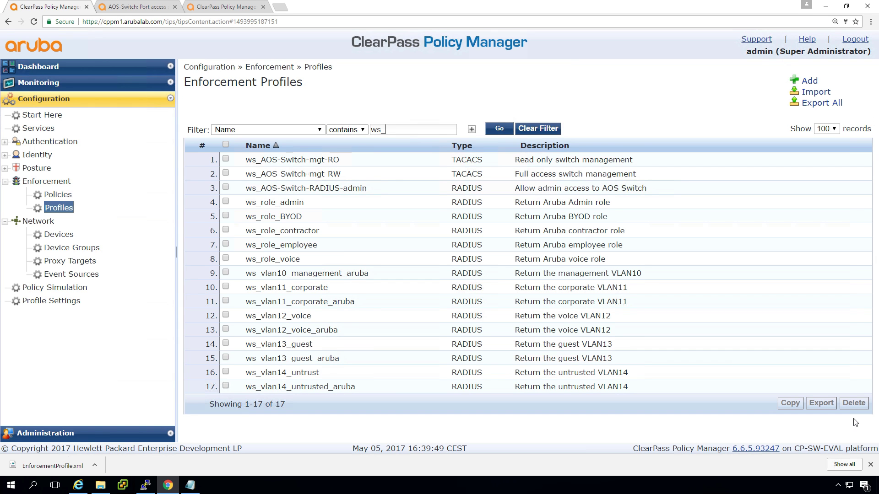
Start a new enforcement profile named 'ws_', then discard it unsaved.
click(809, 81)
click(415, 132)
text(ws_)
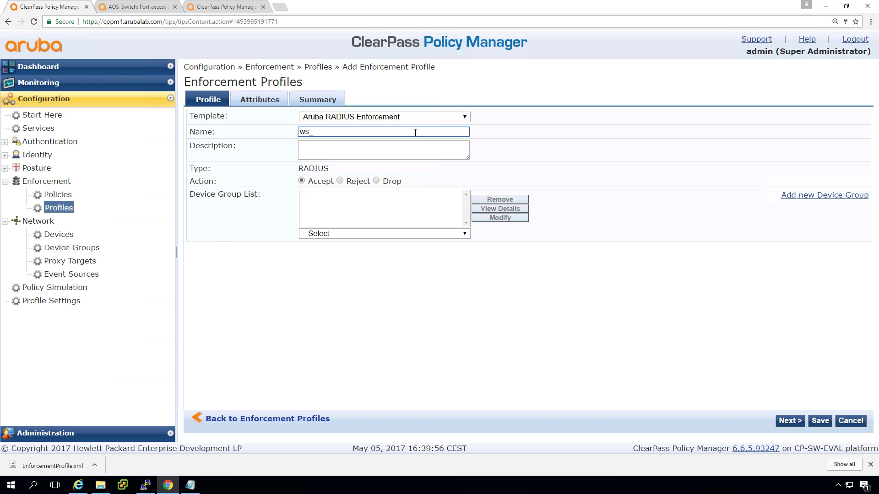
click(841, 421)
click(534, 281)
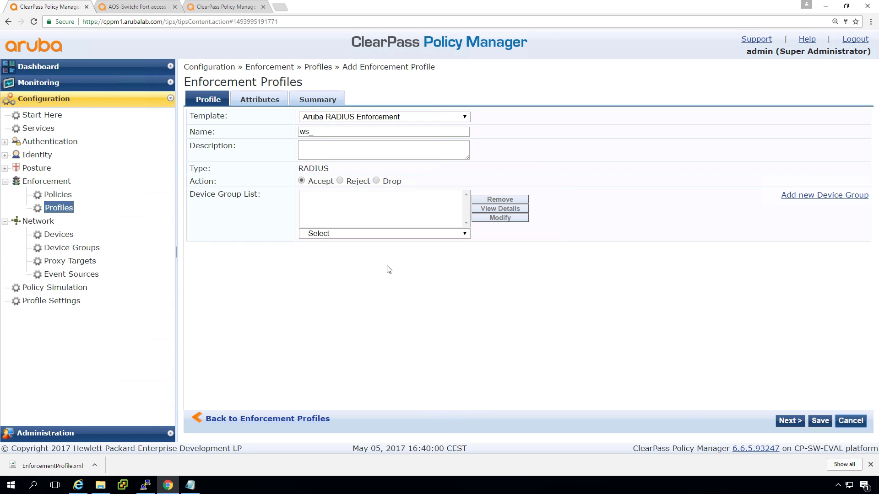
click(850, 422)
click(513, 280)
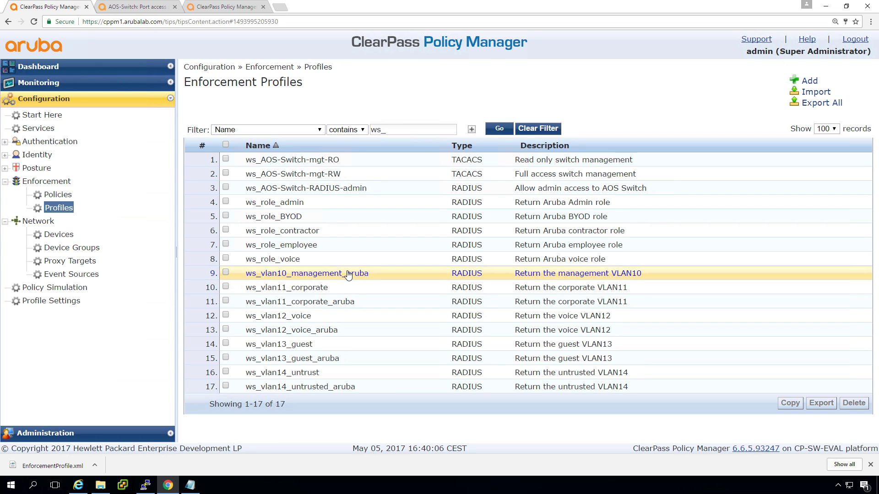
Reopen ws_vlan10_management_aruba, highlight the start of its name, and return to the profiles list.
click(349, 276)
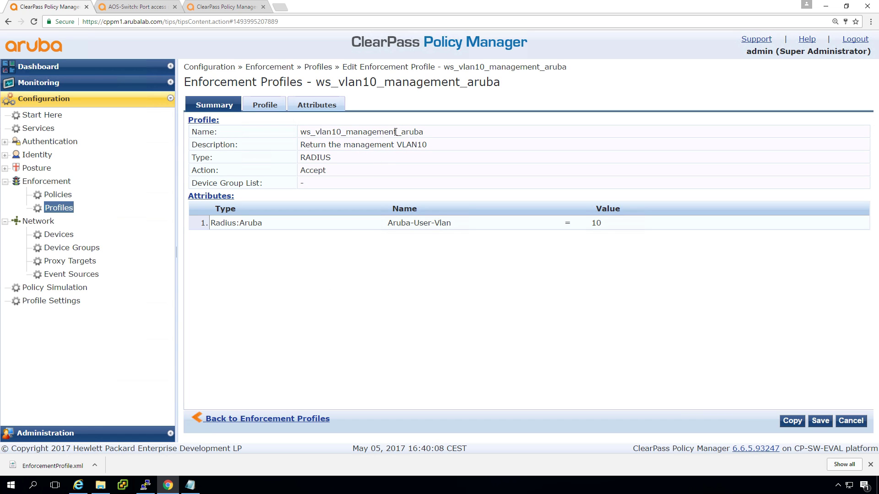
drag(395, 132, 300, 133)
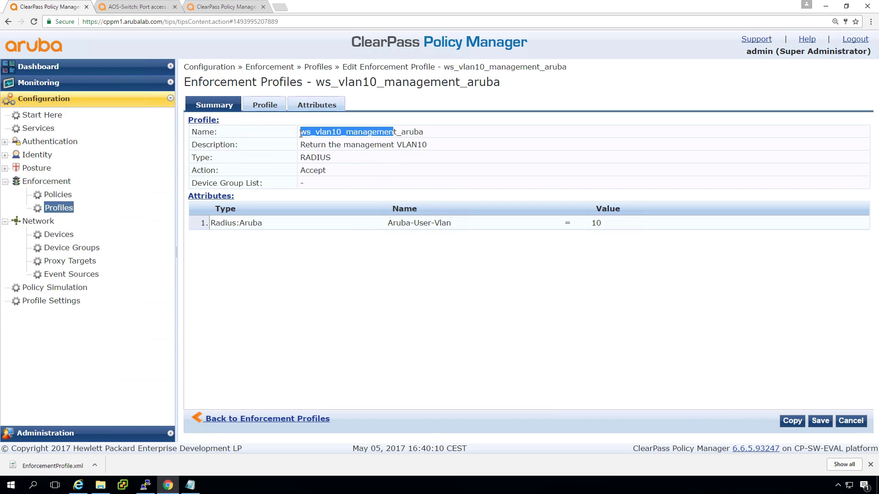
click(851, 420)
Create a VLAN Enforcement profile named ws_vlan10_managemen with a 'Return vlan 10 for management' description.
click(812, 82)
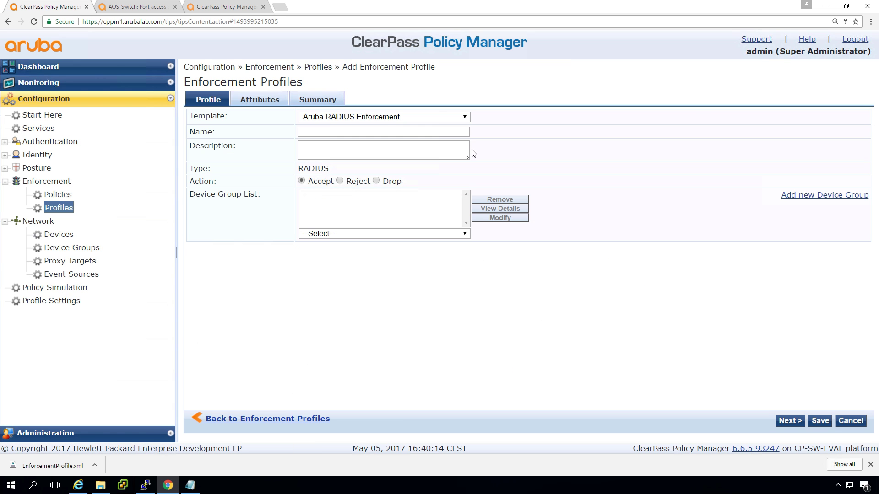
click(385, 121)
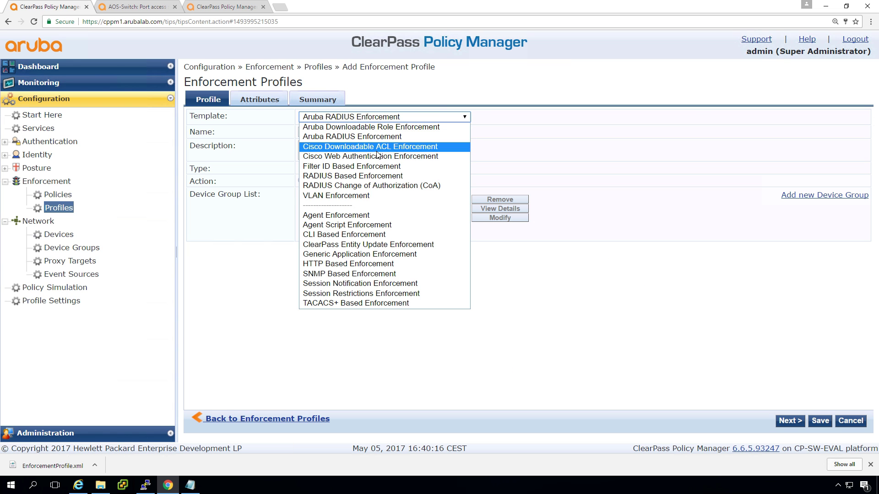
click(356, 196)
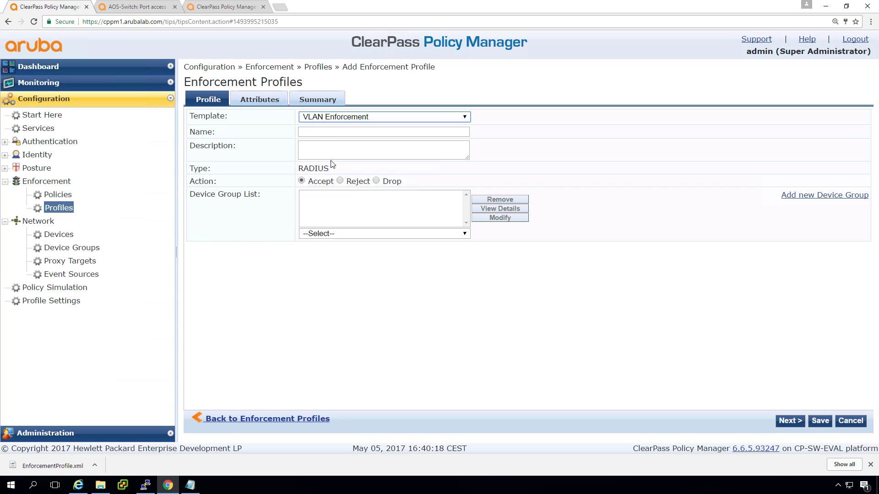
click(315, 132)
text(ws_vlan10_managemen)
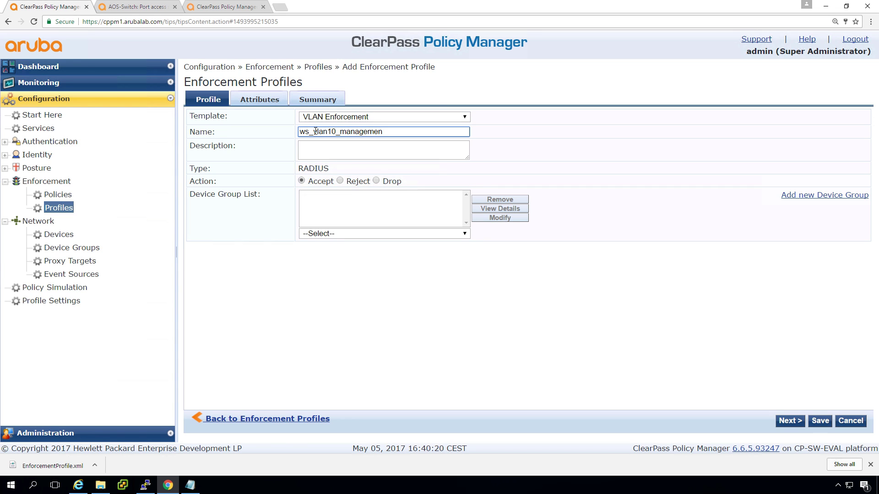
click(316, 147)
text(Ret)
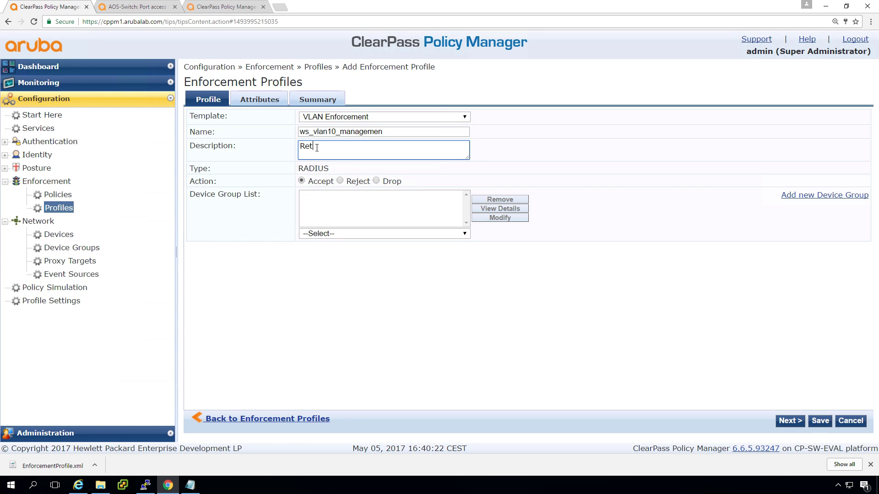
text(urn vlan 10 for managemen)
key(BackSpace)
key(BackSpace)
key(BackSpace)
text(ement)
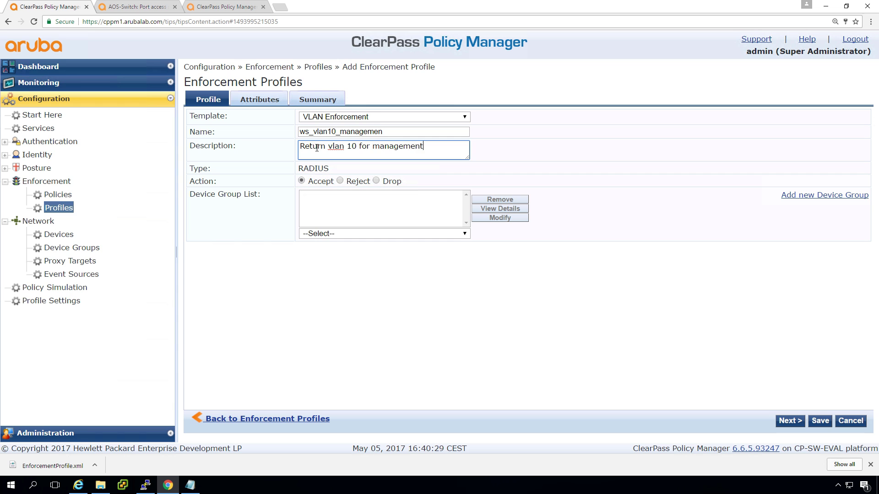
Set Tunnel-Private-Group-Id to 10, save the profile, and open ws_vlan14_untrust.
click(265, 106)
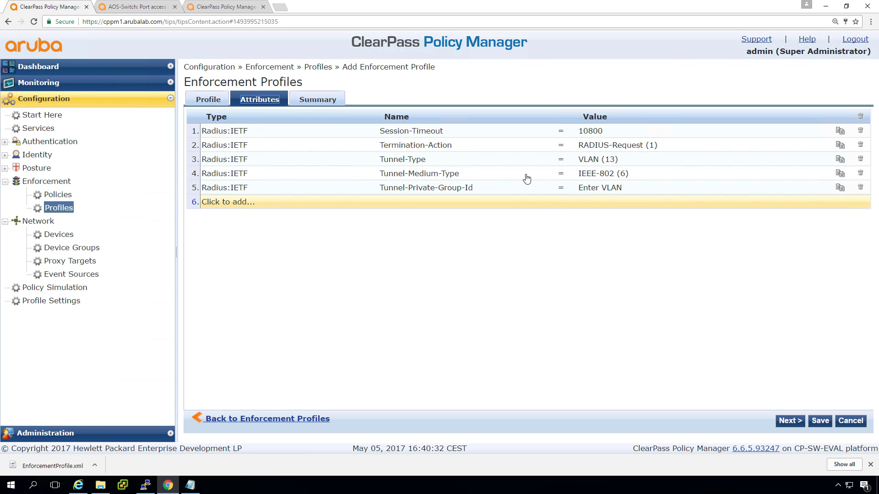
click(609, 188)
text(10)
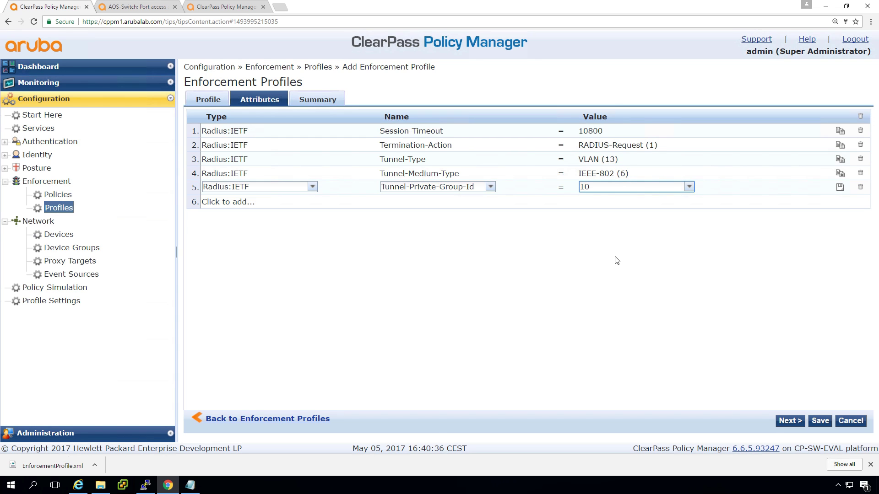
click(839, 187)
click(819, 420)
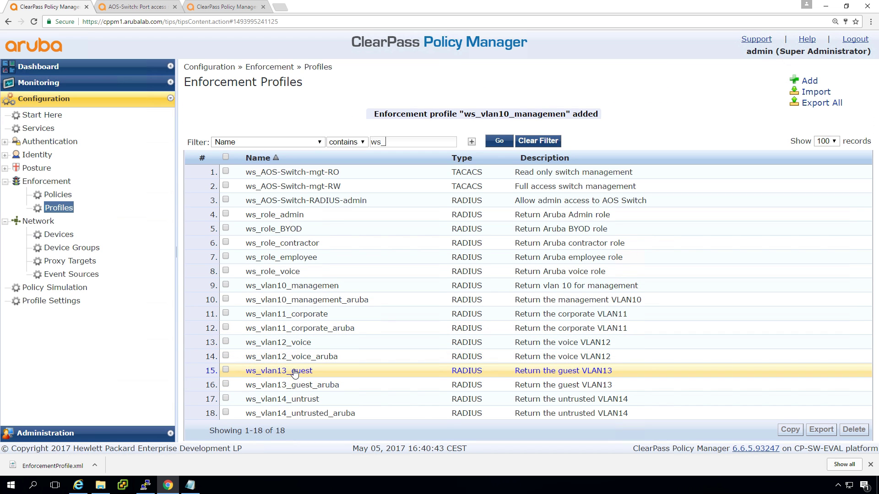
click(288, 399)
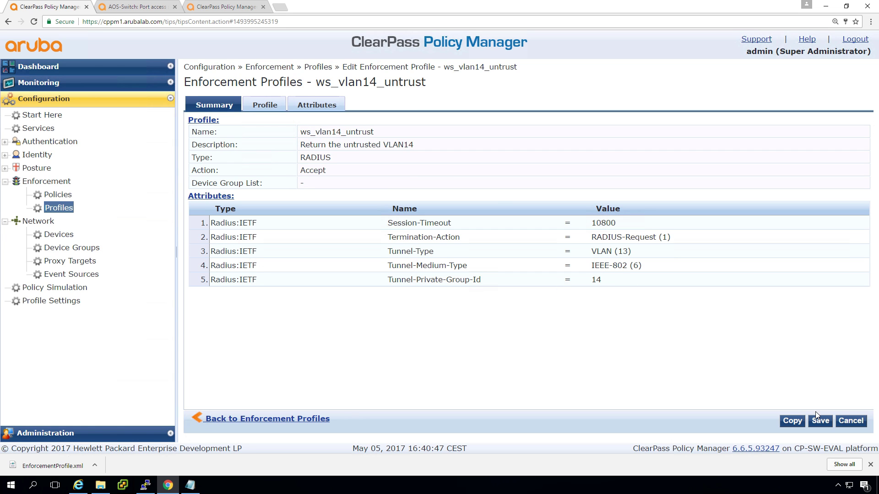
Save ws_vlan14_untrust and create policy ws_ArubaOS-Switch-802.1X, '802.1X on wired', defaulting to Deny Access Profile.
click(828, 420)
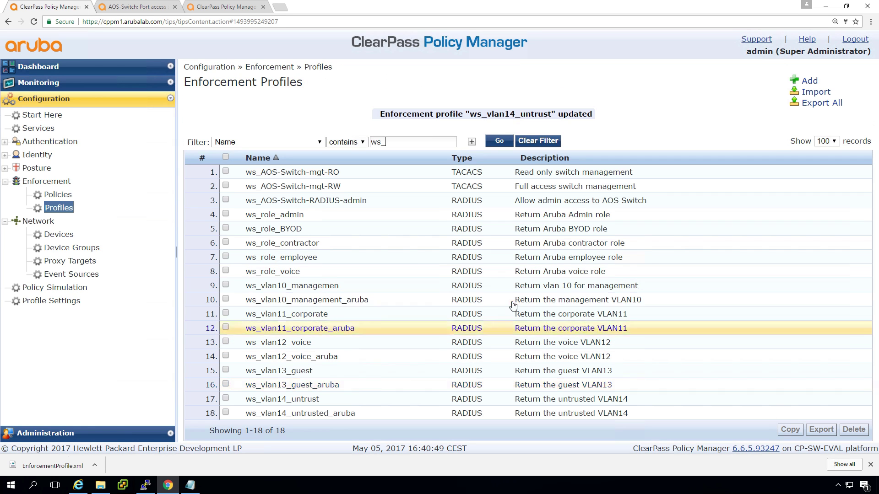
click(53, 195)
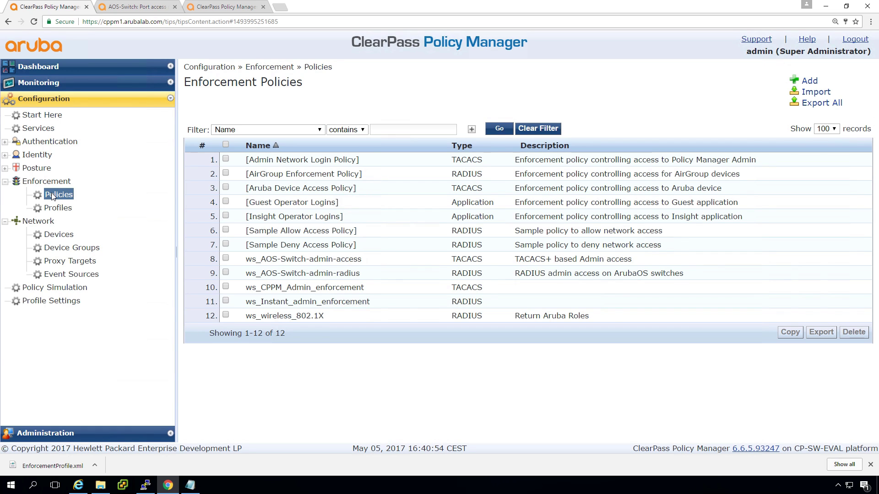
click(810, 81)
click(389, 117)
text(ws_Aruba)
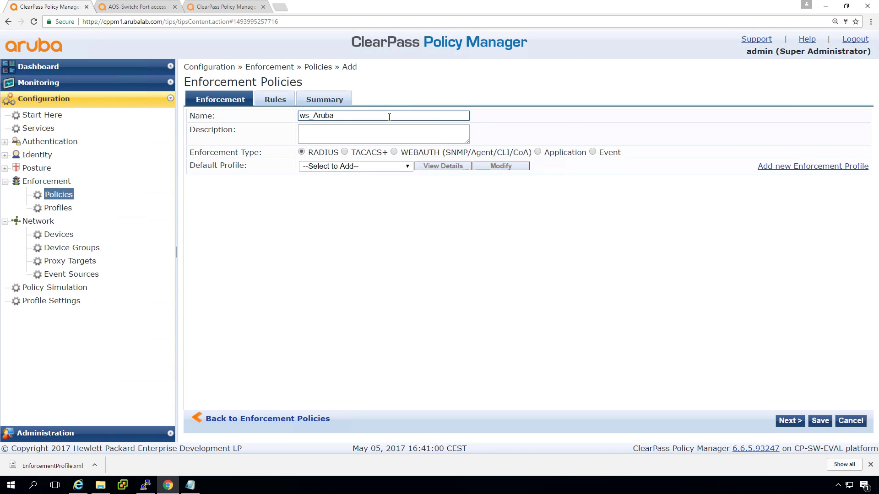
text(OS-Switch-802.1X)
click(364, 132)
text(802.1)
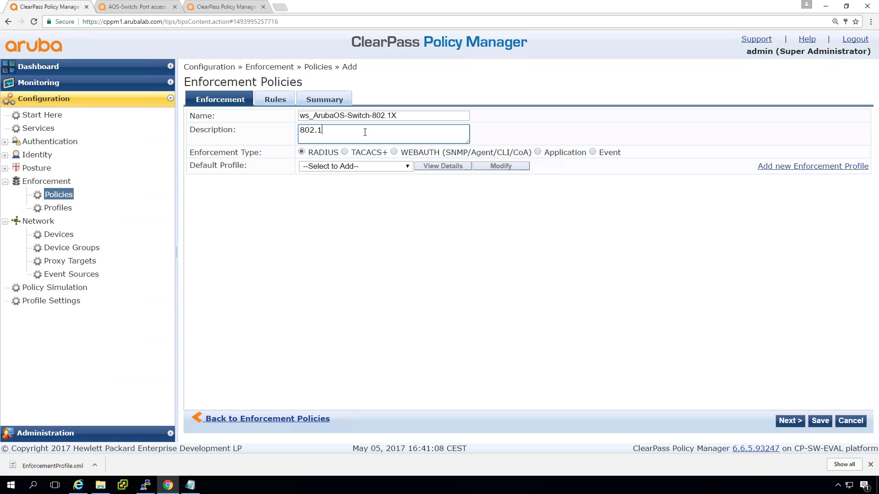
text(X on wired)
click(354, 165)
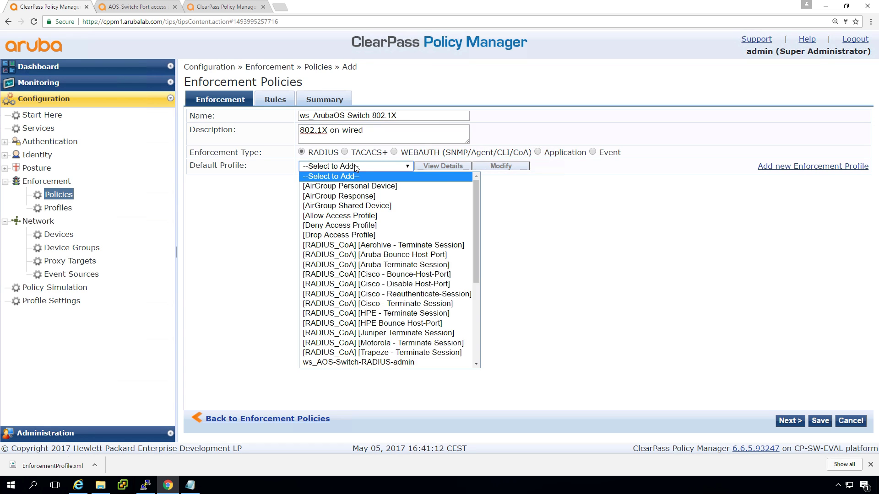
click(348, 226)
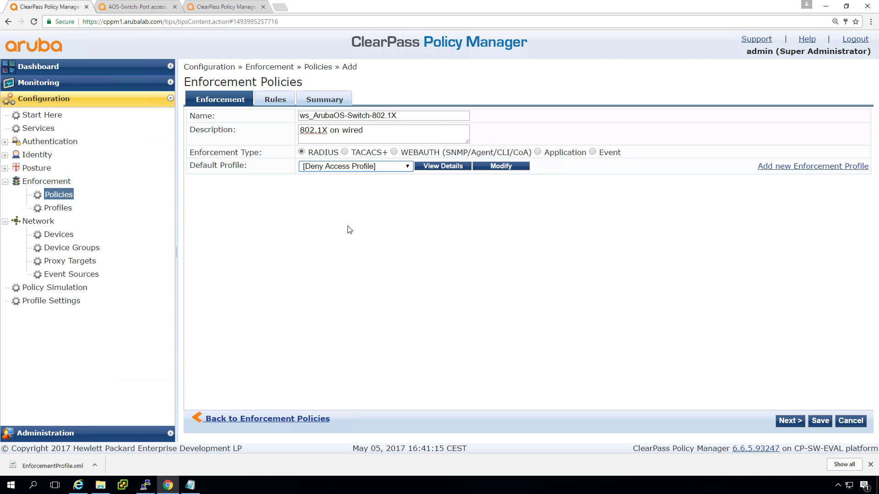
Add the policy's first rule with condition Tips:Role EQUALS ws_admin.
click(789, 421)
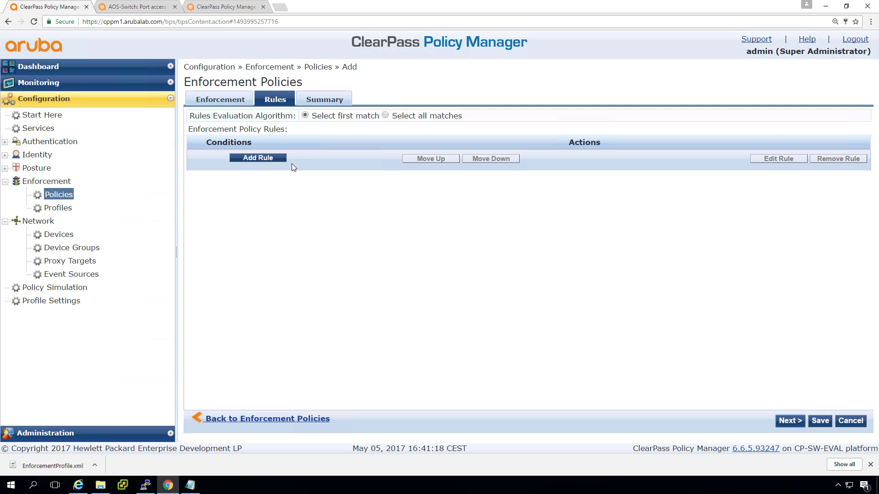
click(264, 158)
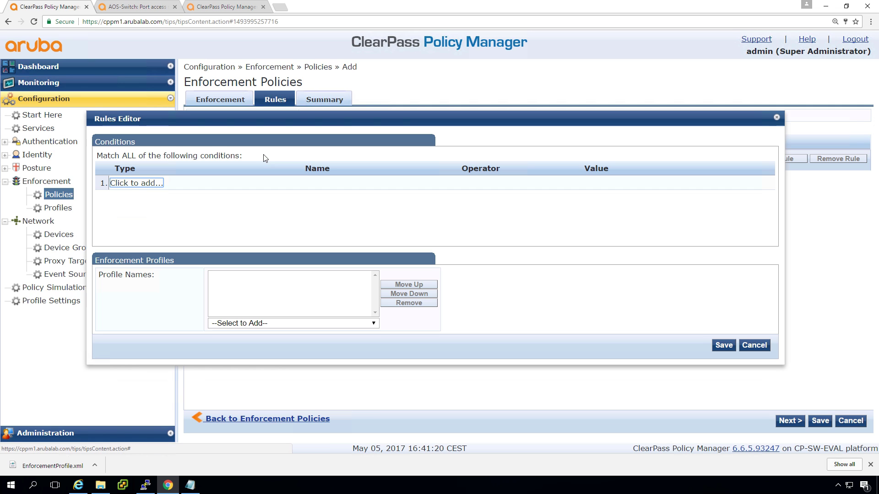
click(137, 183)
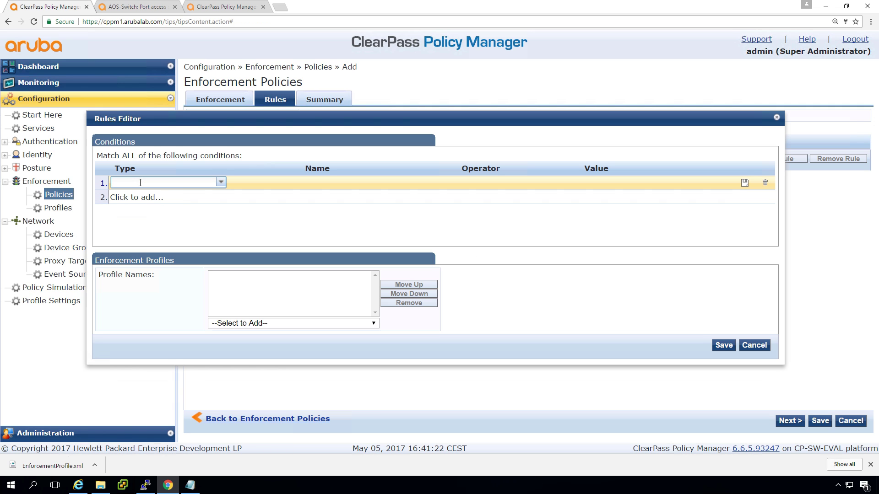
text(pos)
key(BackSpace)
key(BackSpace)
key(BackSpace)
text(t)
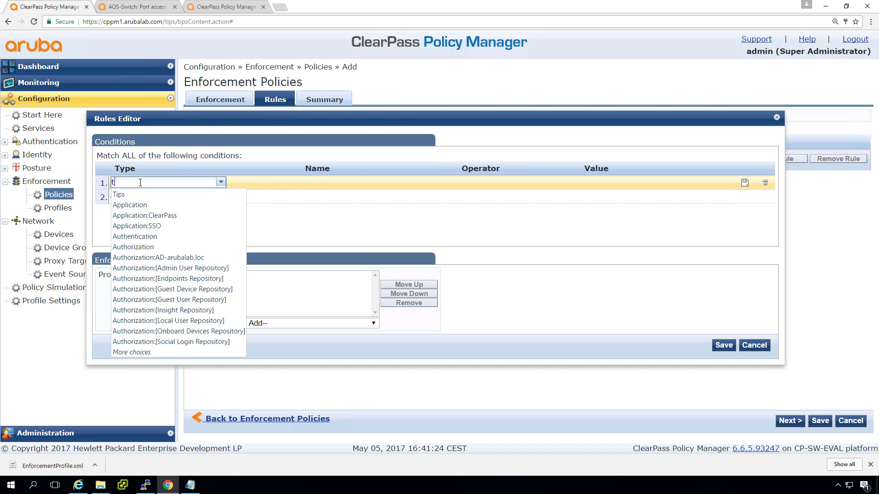
key(BackSpace)
text(rol)
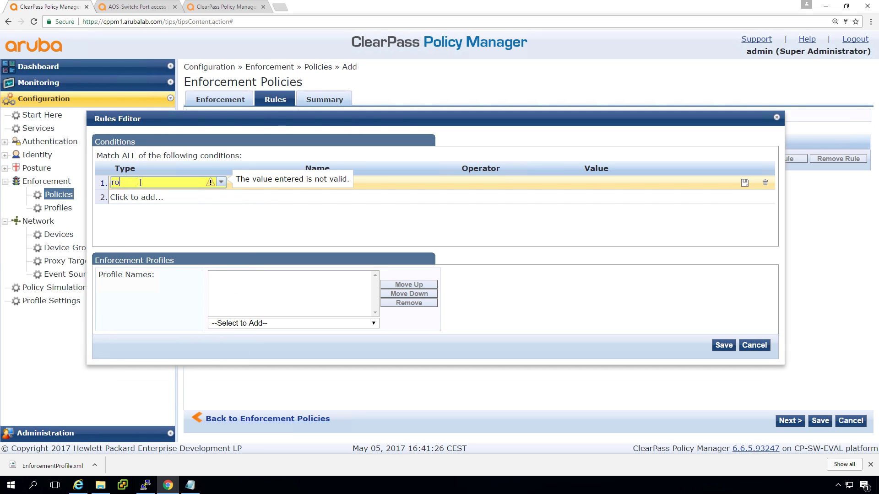
key(BackSpace)
key(BackSpace)
text(tips)
key(Tab)
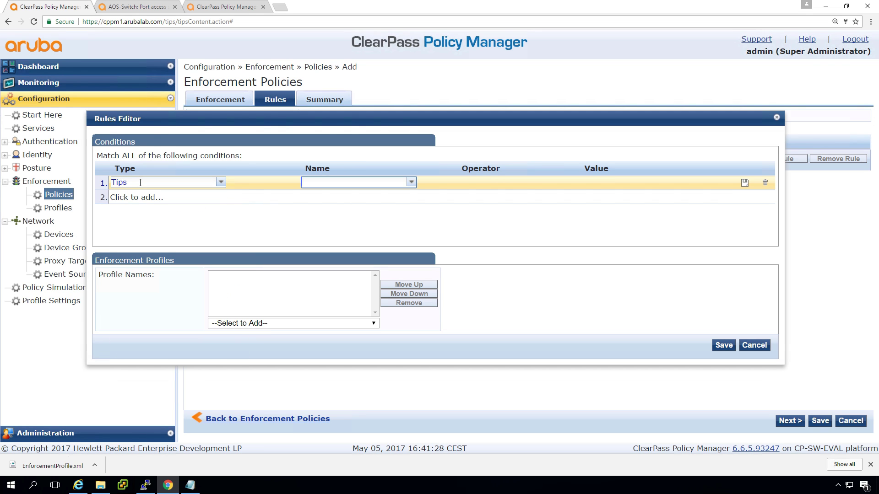
text(rol)
key(Tab)
text(eq)
key(Tab)
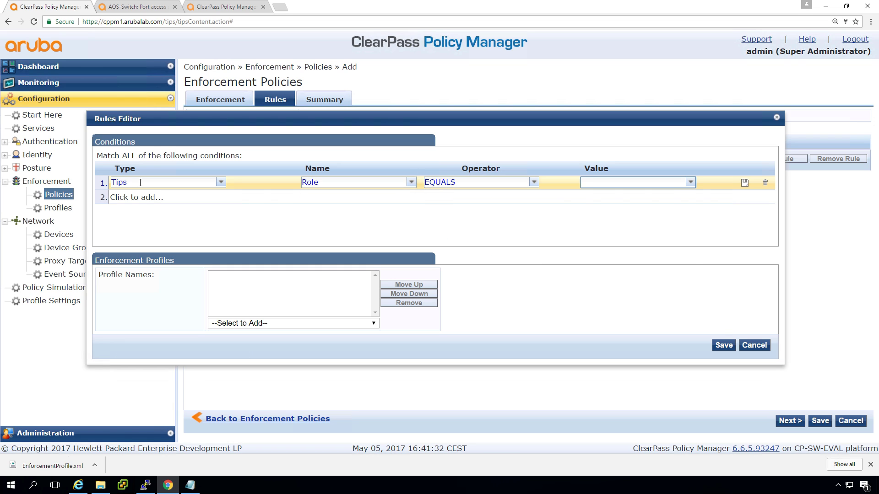
text(w)
key(Down)
key(Return)
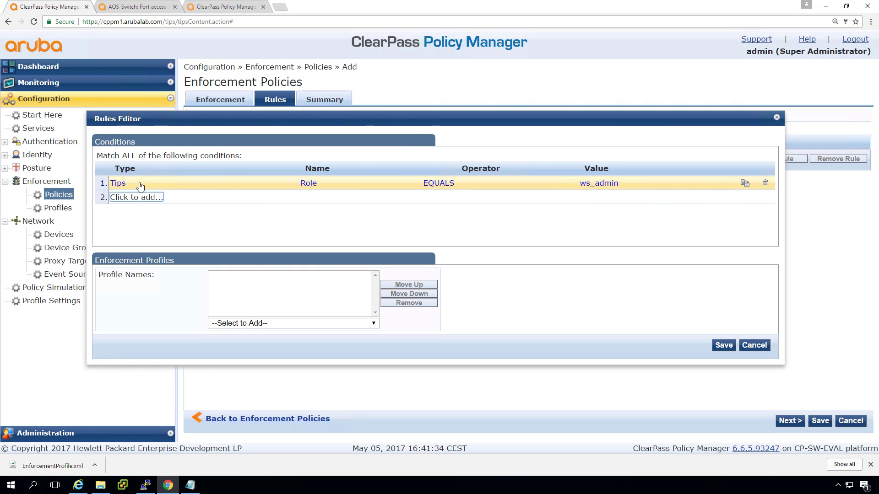
Assign ws_vlan10_managemen to the ws_admin rule, save it, and start a second rule.
click(250, 324)
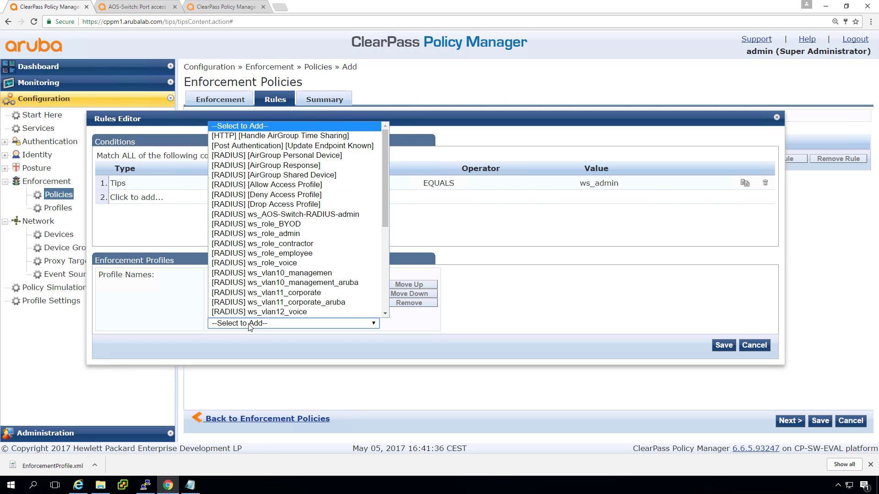
click(260, 272)
click(724, 348)
click(252, 172)
Add and save a rule sending Tips:Role EQUALS ws_Contractors to ws_vlan14_untrust.
click(135, 187)
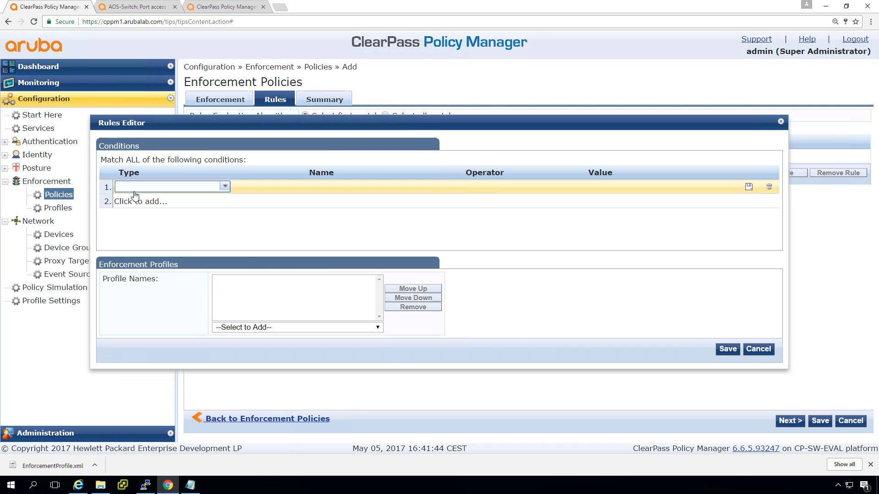
text(Tips)
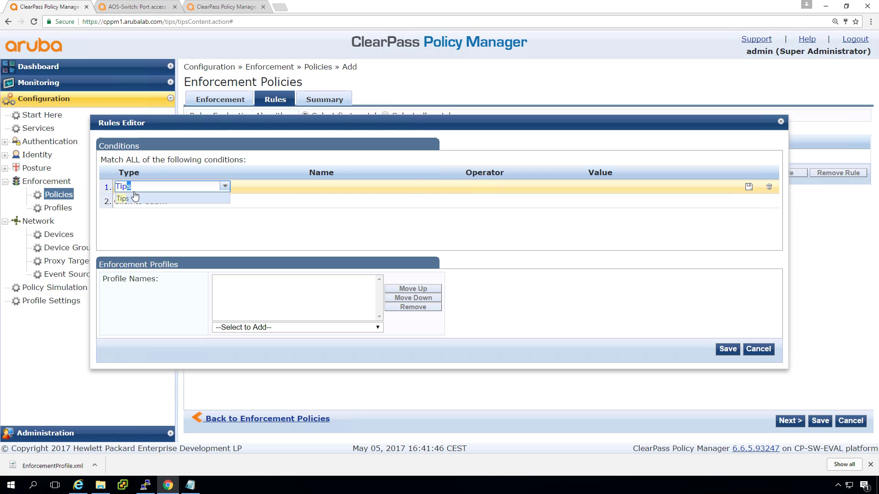
click(135, 197)
text(ws)
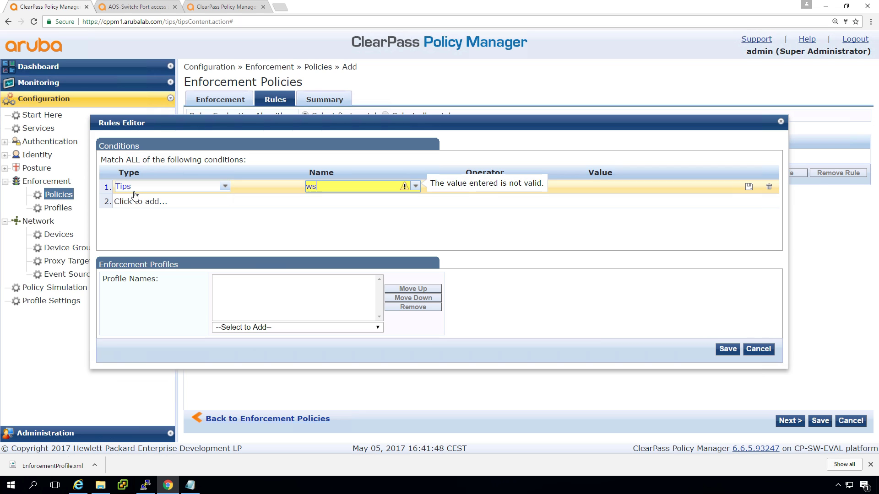
key(BackSpace)
key(BackSpace)
text(ro)
key(Tab)
text(eq)
key(Tab)
text(cont)
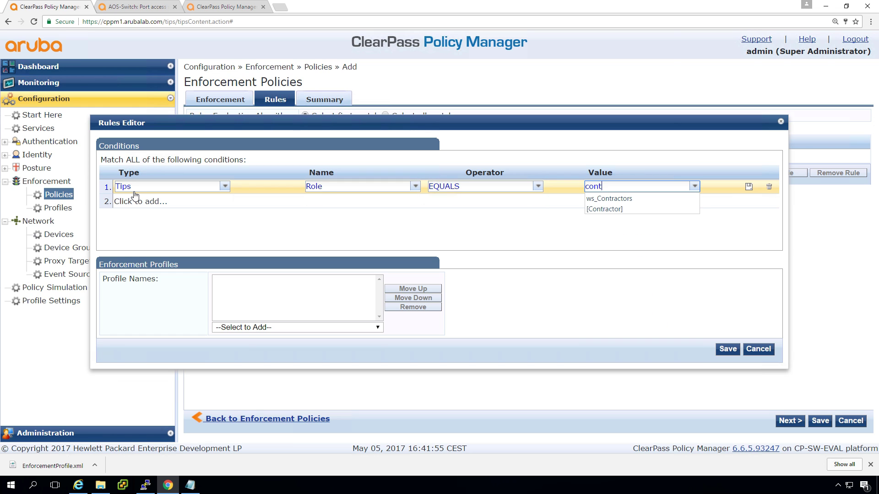
click(592, 200)
click(334, 327)
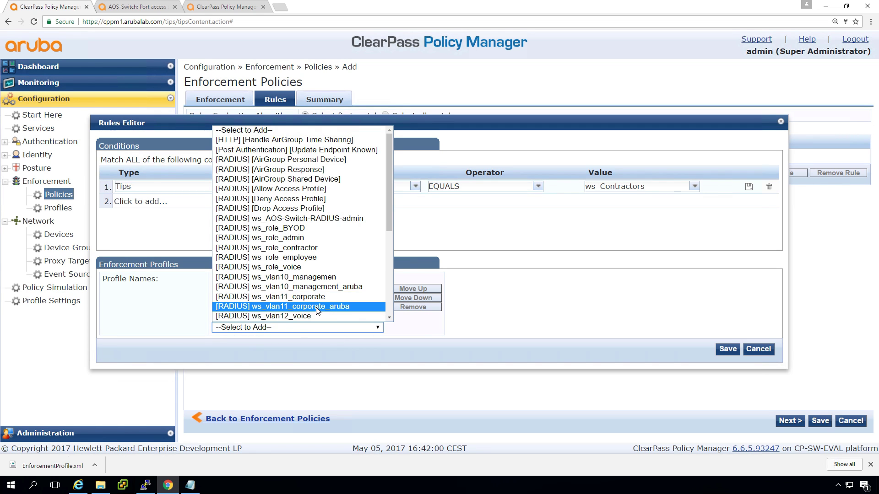
scroll(318, 312, down, 5)
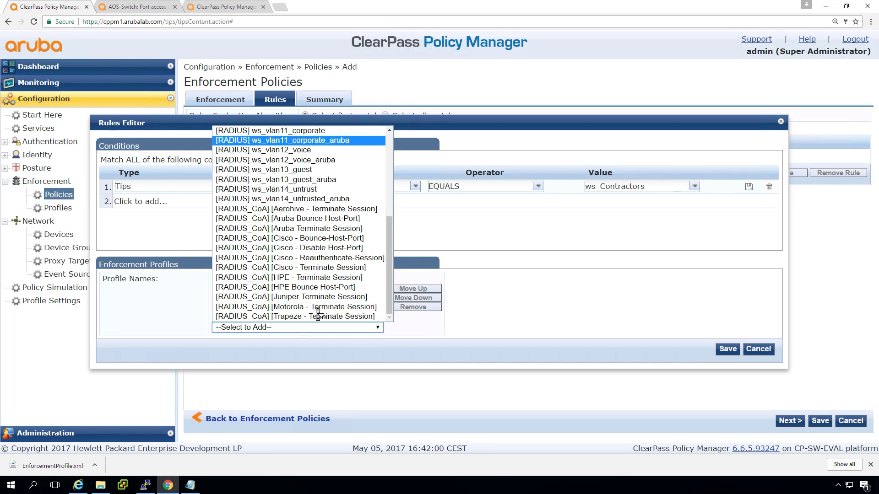
click(286, 189)
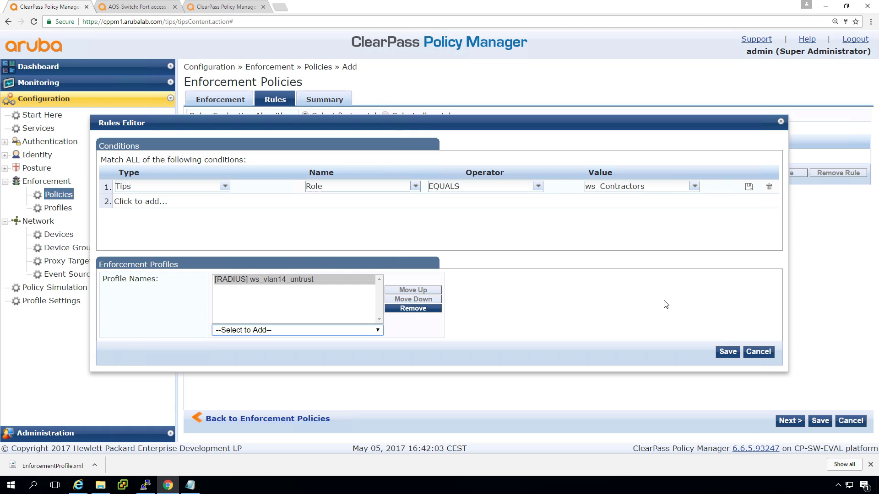
click(728, 355)
Build a third rule mapping Tips:Role EQUALS ws_Employee to ws_vlan11_corporate.
click(267, 187)
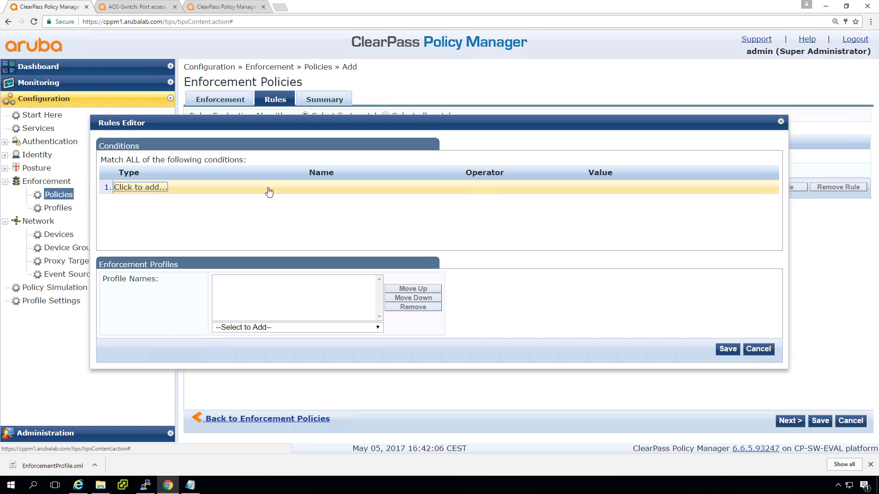
click(137, 188)
text(tips)
key(Tab)
text(ro)
key(Tab)
text(eq)
key(Tab)
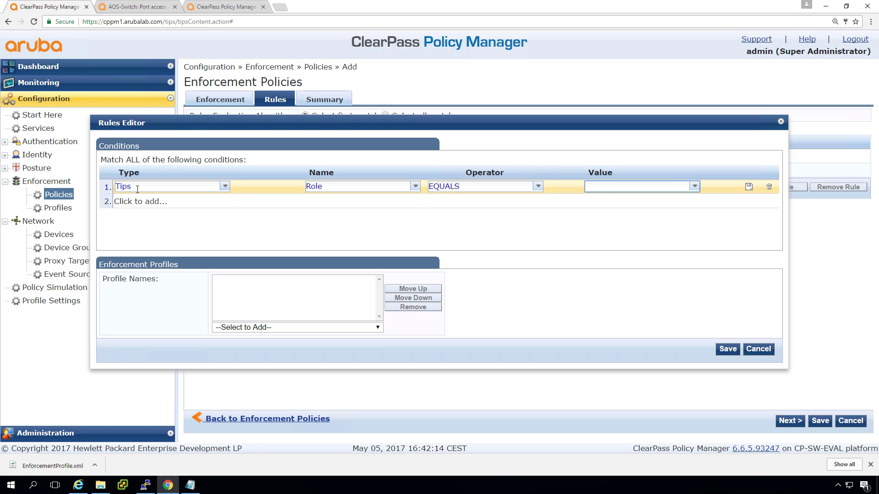
text(emp)
key(Tab)
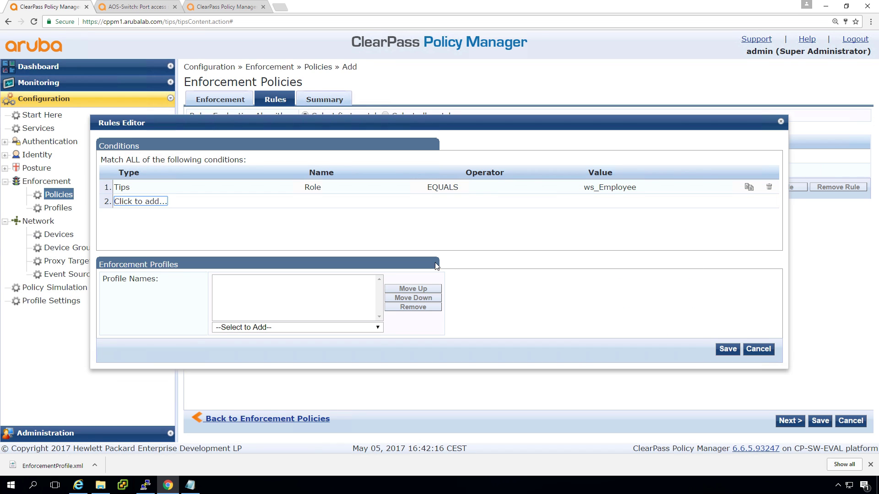
click(345, 328)
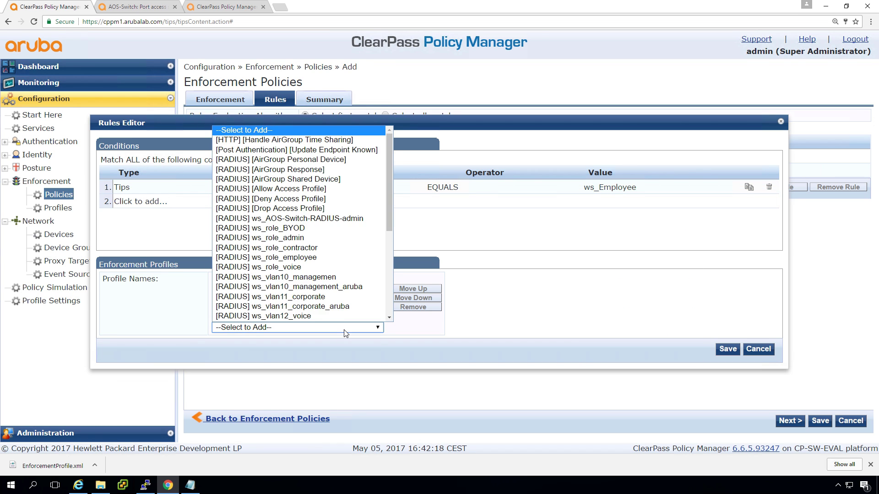
click(314, 297)
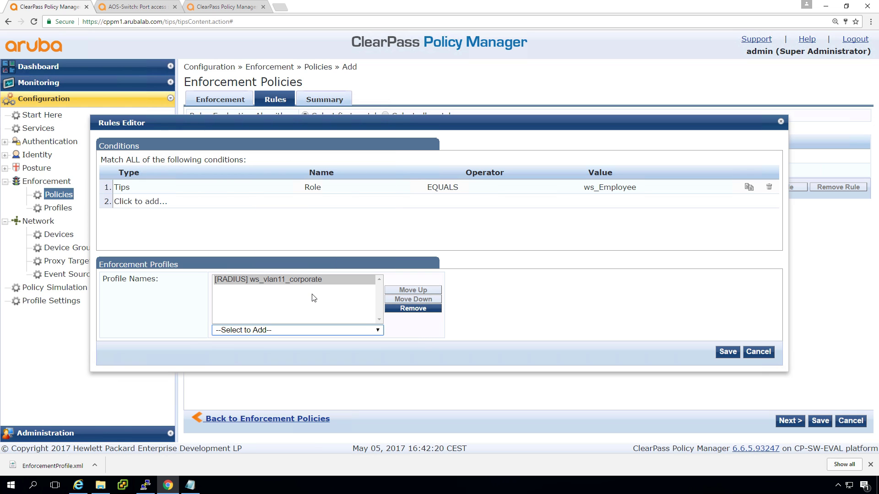
Save the ws_Employee rule and start a fourth rule with condition Tips:Role EQUALS [Machine Authenticated].
click(727, 355)
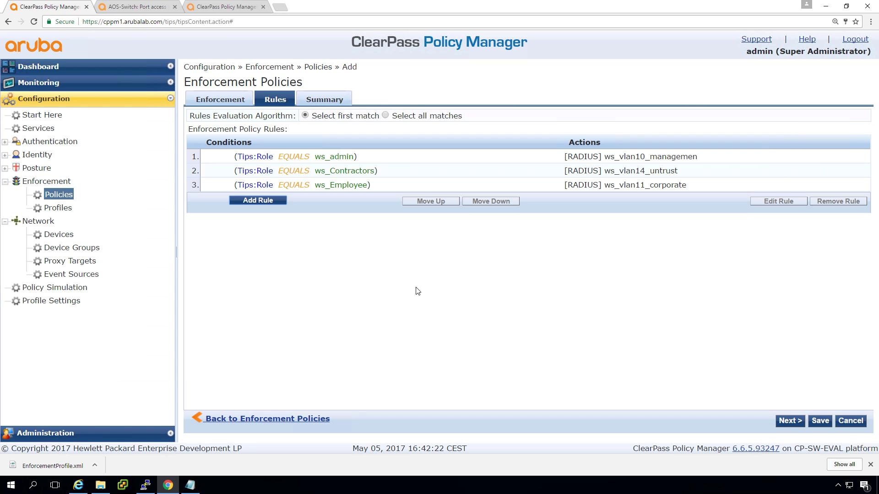
click(267, 200)
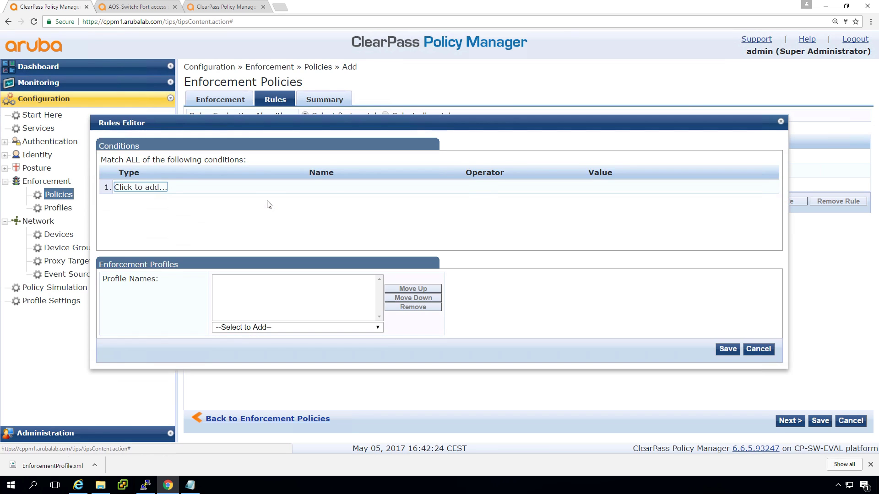
click(153, 186)
click(153, 185)
text(Tips)
key(Tab)
text(Ro)
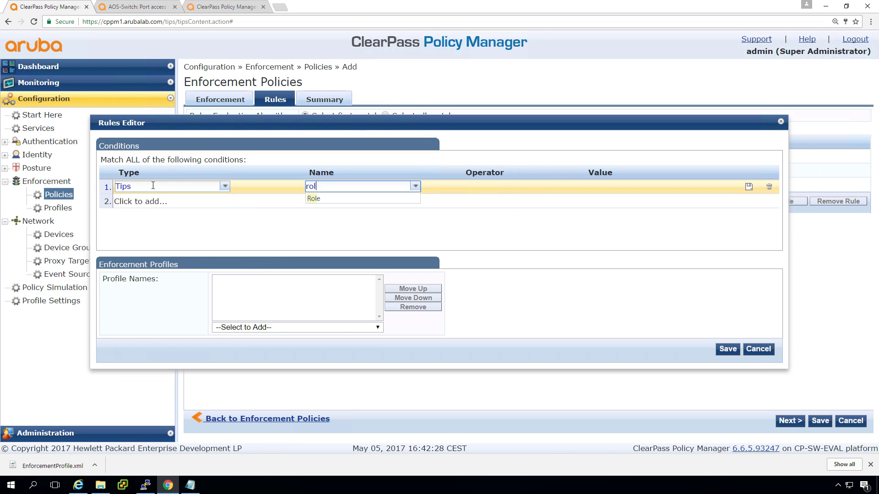
key(Tab)
text(eq)
key(Tab)
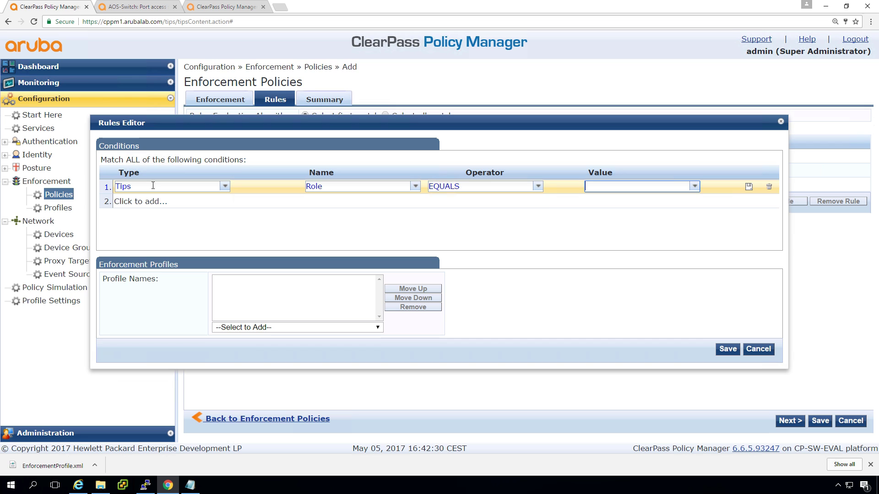
text(ma)
key(Down)
key(Down)
key(Return)
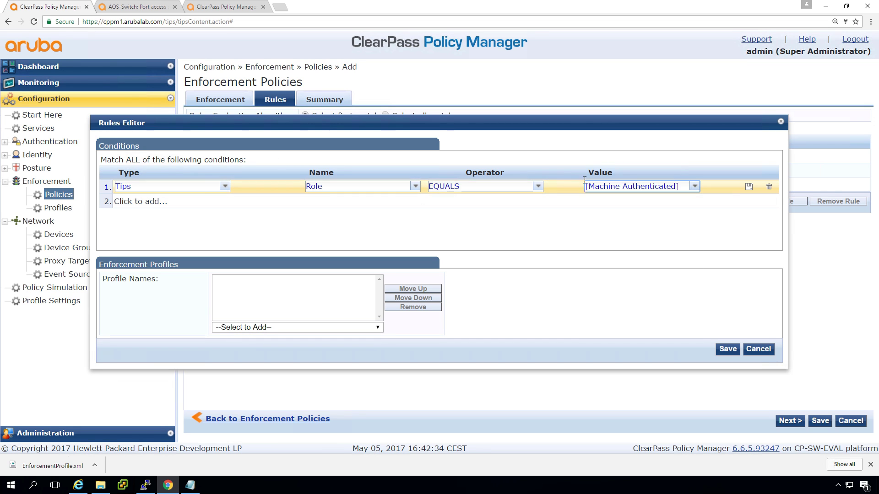
Assign ws_vlan11_corporate to the Machine Authenticated rule and save it.
click(318, 328)
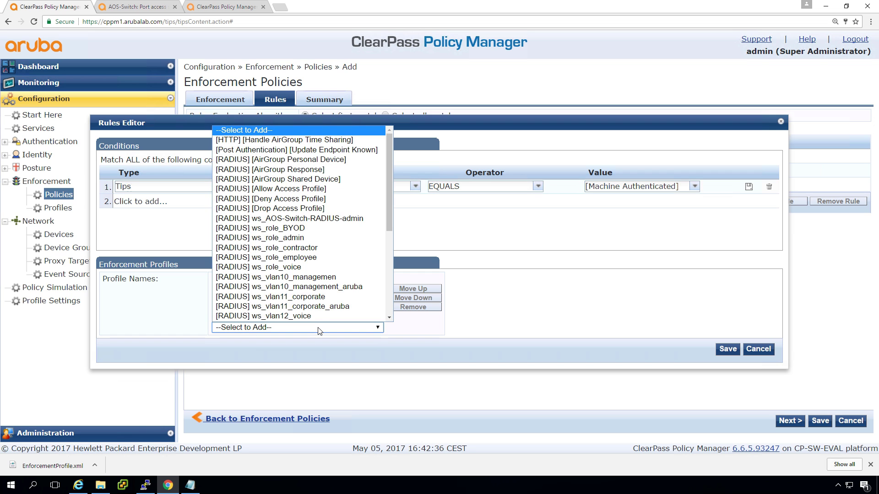
click(300, 296)
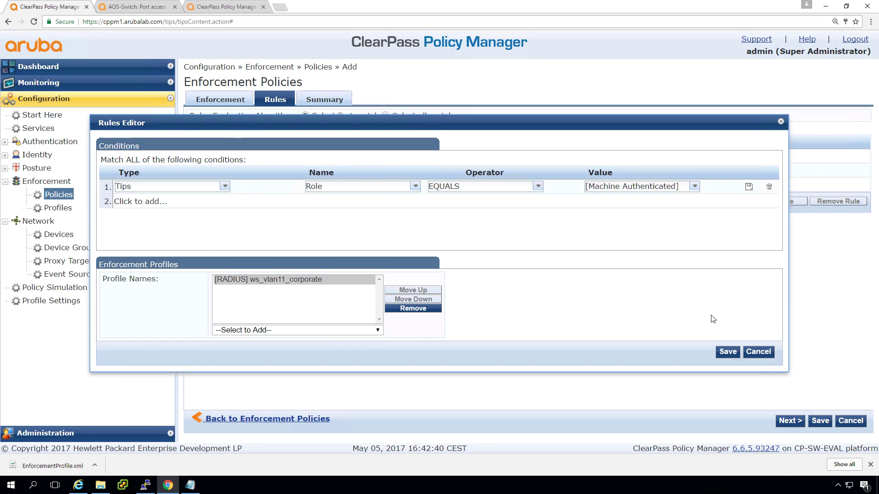
click(728, 352)
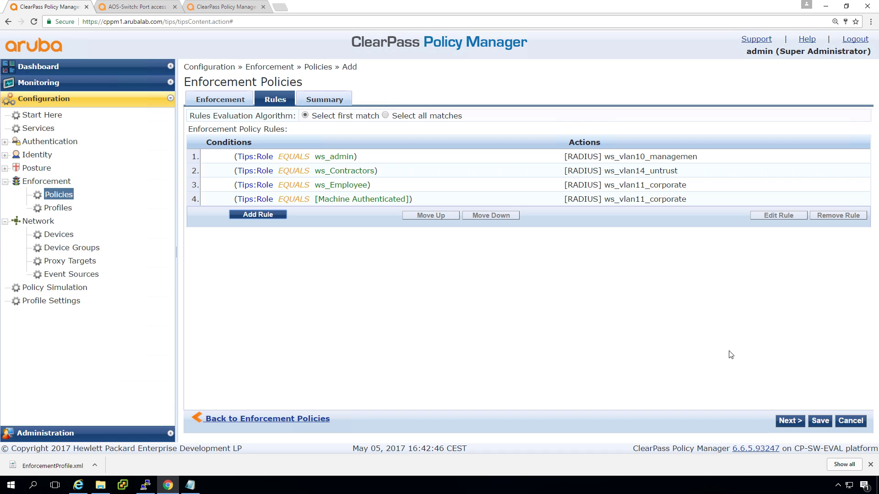
Save the ws_ArubaOS-Switch-802.1X enforcement policy and return to the Services list.
click(825, 423)
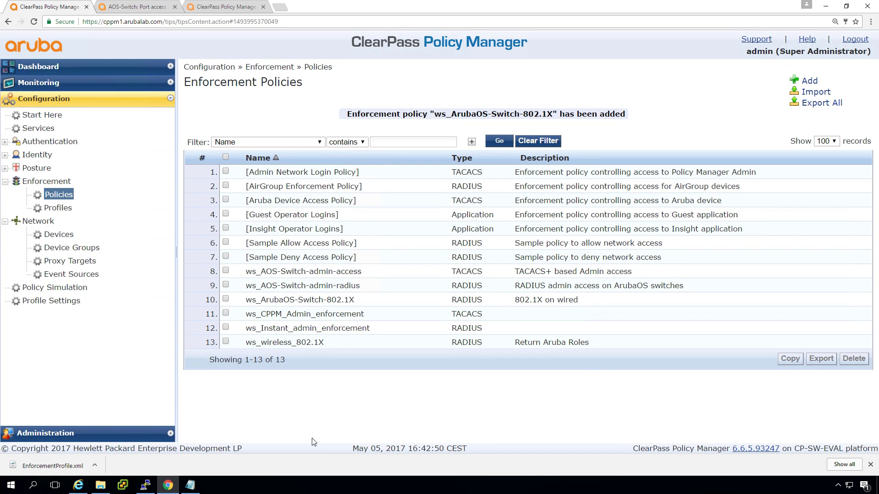
click(37, 129)
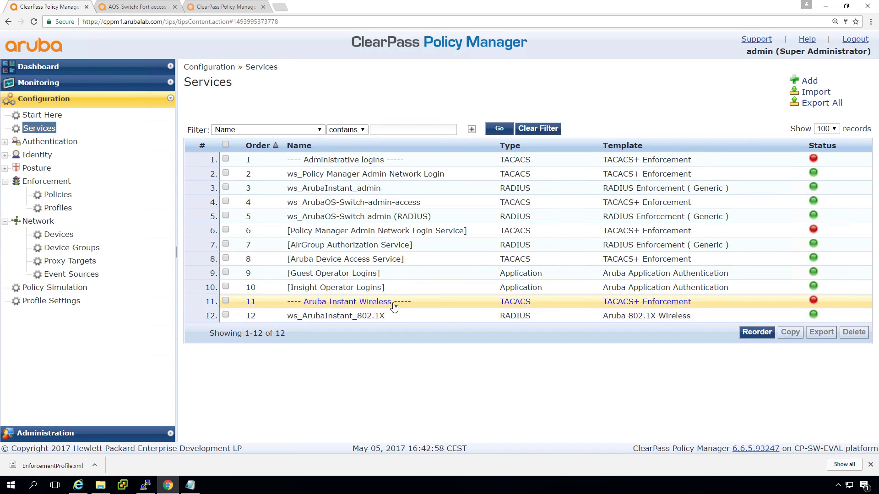
Copy the Aruba Instant Wireless separator service and open the copy's service settings.
click(225, 301)
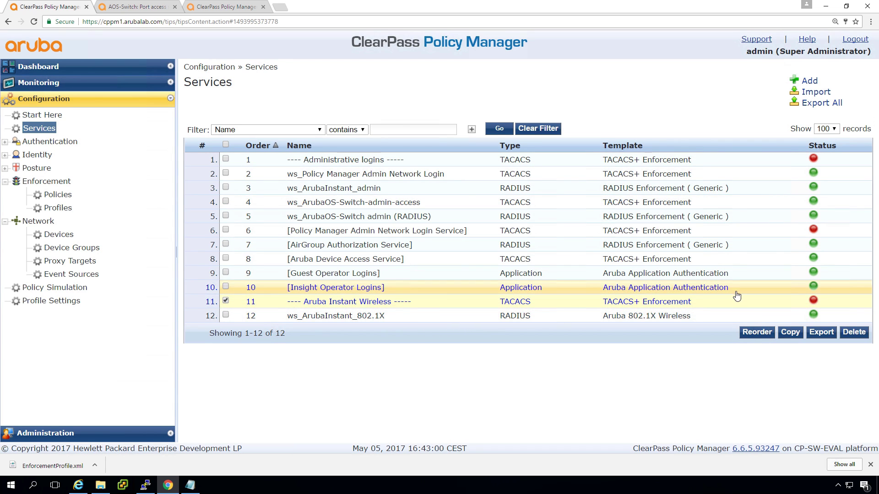
click(795, 334)
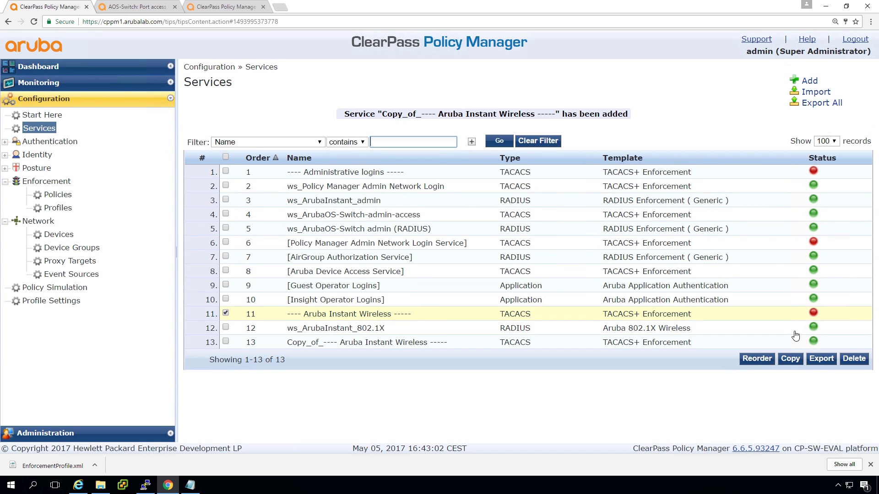
click(310, 343)
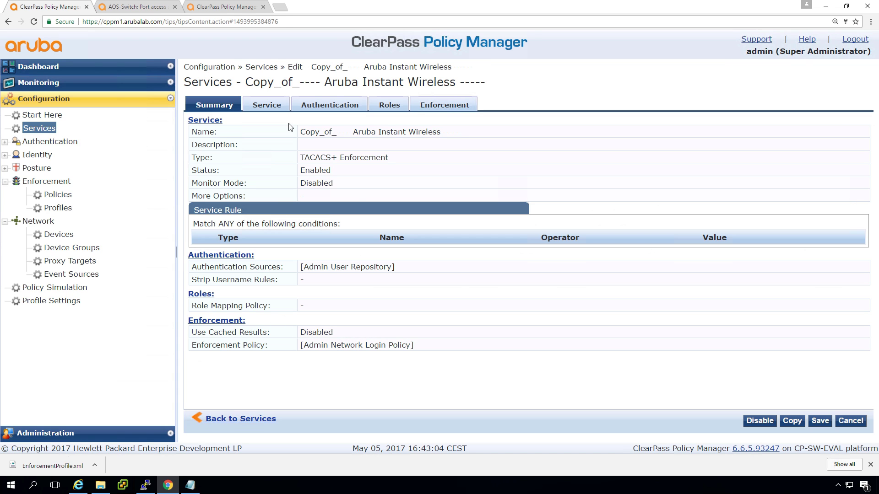
click(275, 106)
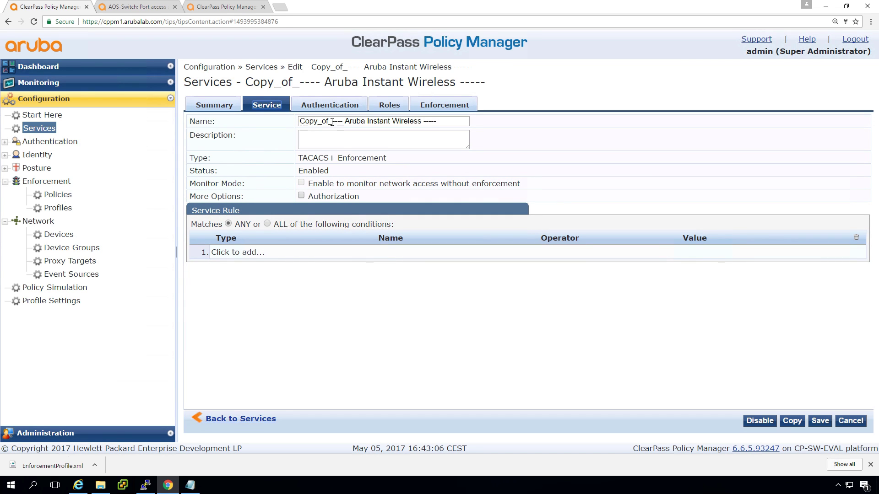
Rename the copy to '---- Aruba OS Wired -----' and save it.
drag(331, 122, 262, 134)
key(BackSpace)
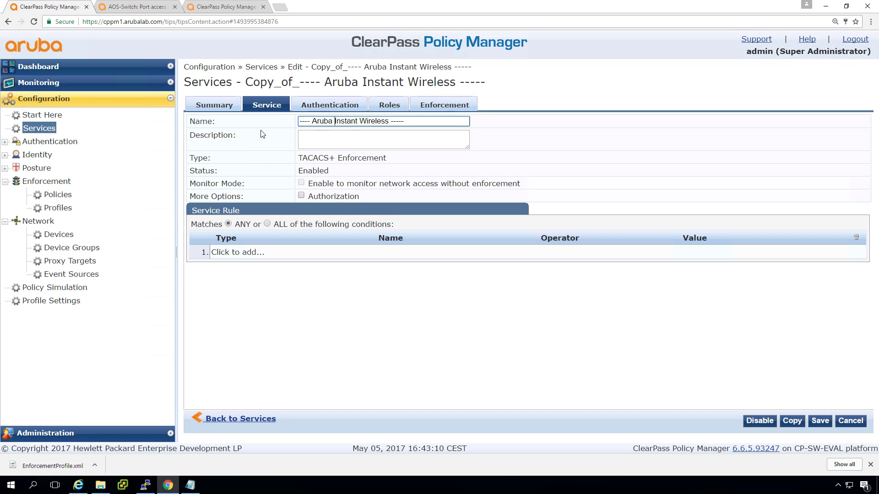
key(shift+Right)
key(shift+Right)
key(shift+Right)
key(shift+Right)
key(BackSpace)
text(OS)
key(shift+Right)
key(shift+Right)
key(shift+Right)
text(d)
click(820, 421)
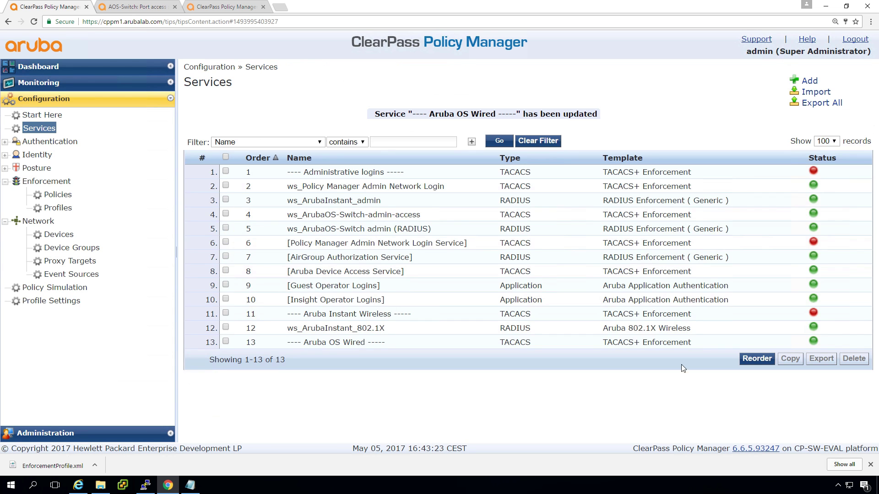
Disable the '---- Aruba OS Wired -----' service, leaving its position in the order unchanged.
click(813, 341)
click(756, 358)
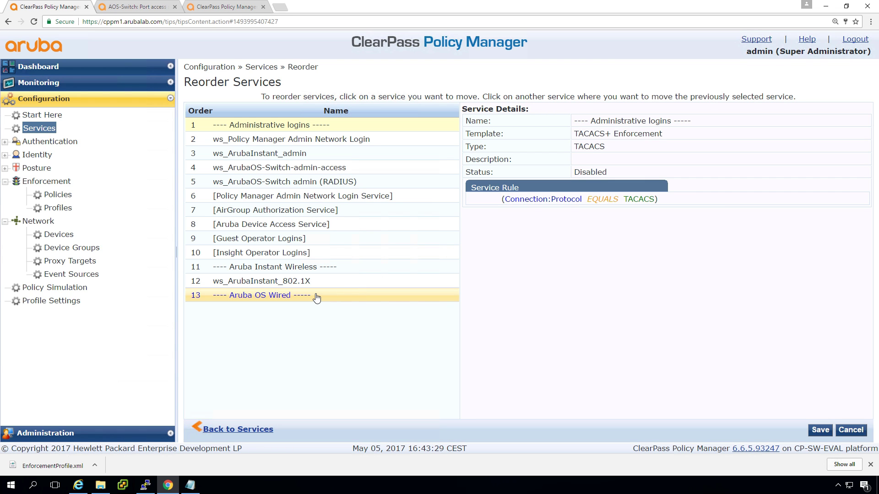
click(851, 432)
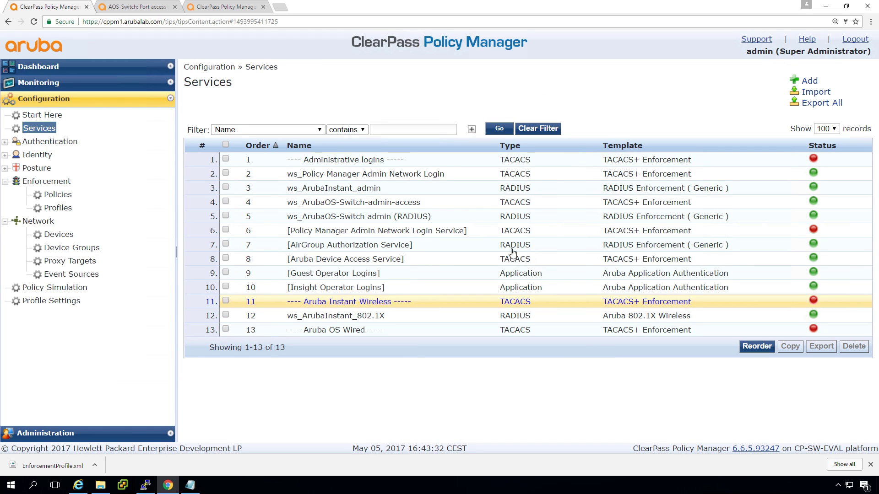
Add a new 802.1X Wired service named ws_ArubaOS-Switch-dot1X.
click(809, 82)
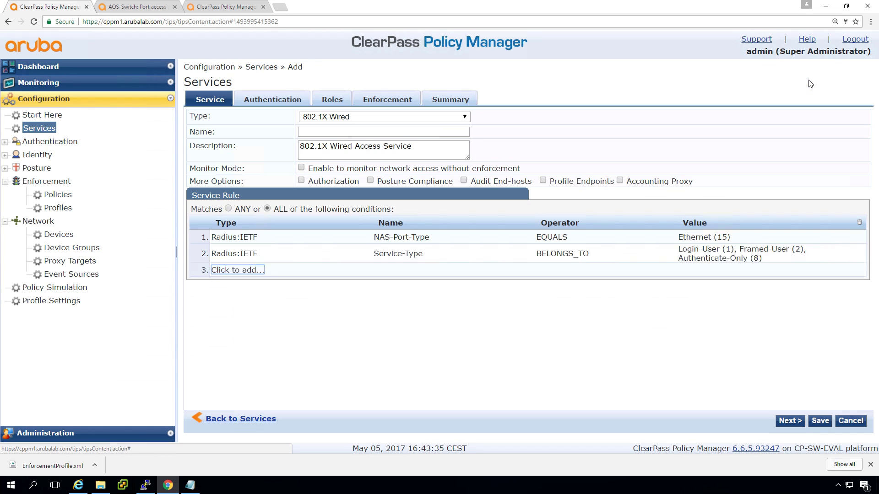
click(321, 119)
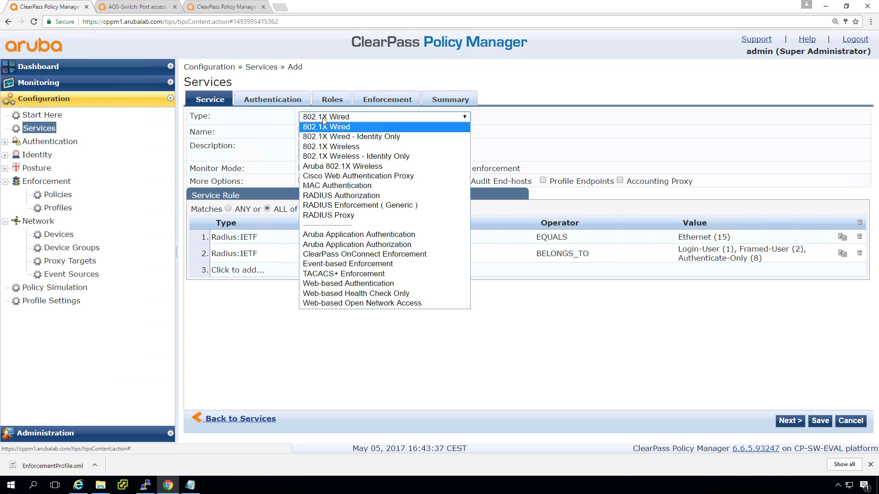
click(321, 128)
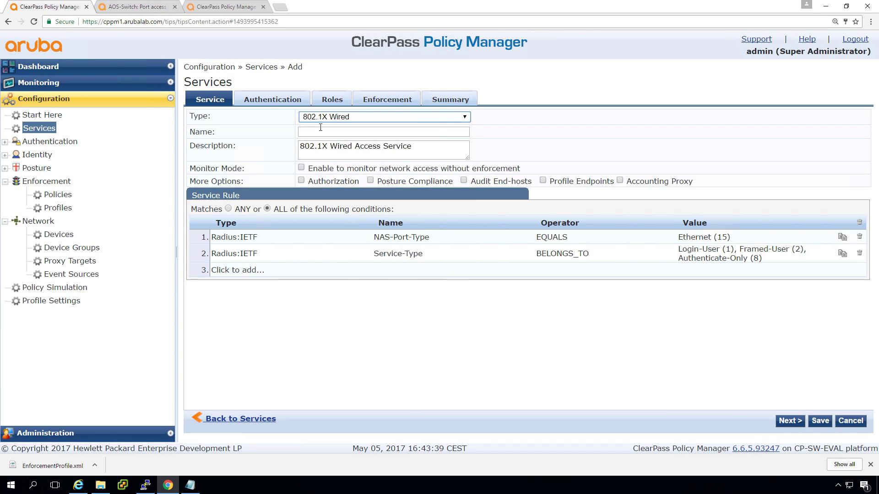
click(320, 130)
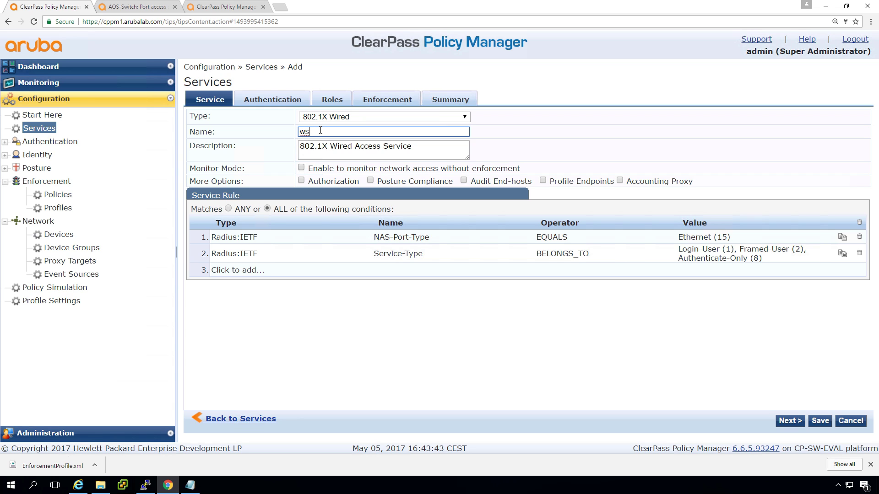
text(ws_ArubaOS )
text(Switch-dot1X)
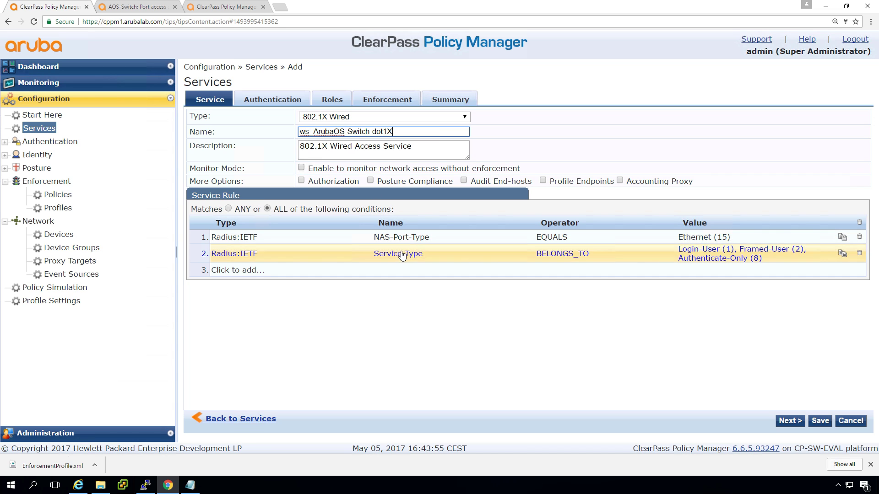
Remove EAP FAST and EAP TTLS from the service's authentication methods.
click(277, 100)
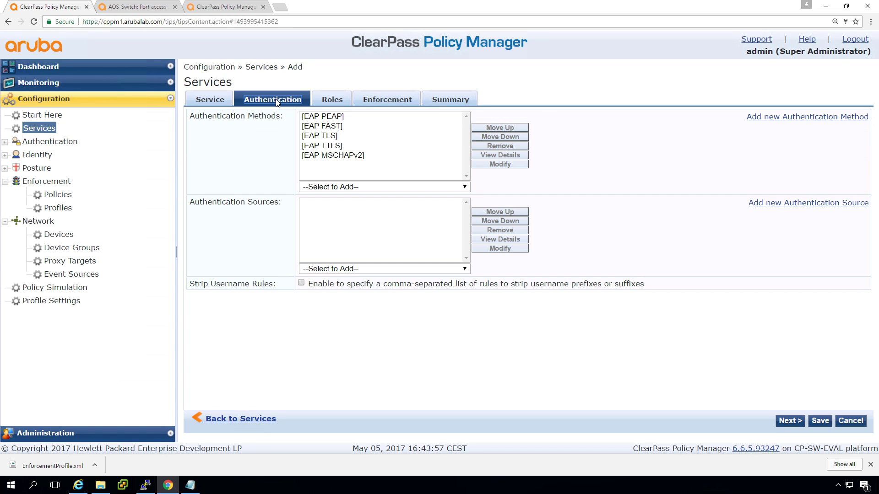
click(327, 129)
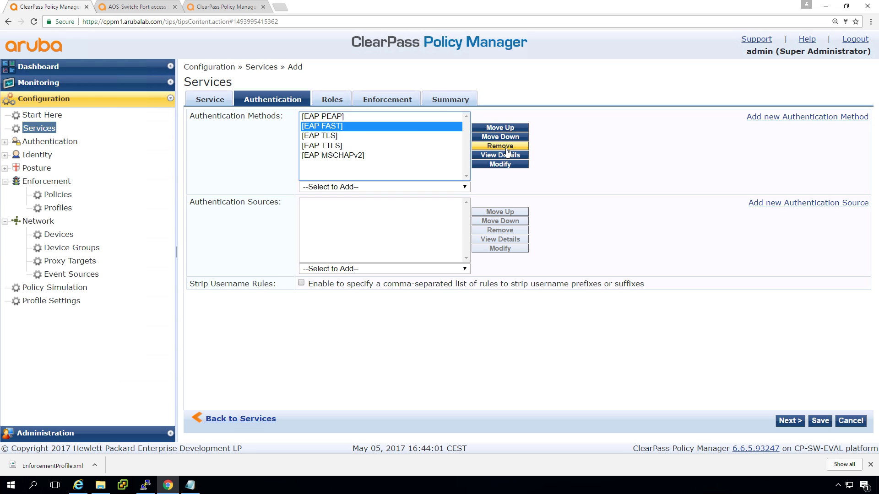
click(501, 146)
click(382, 136)
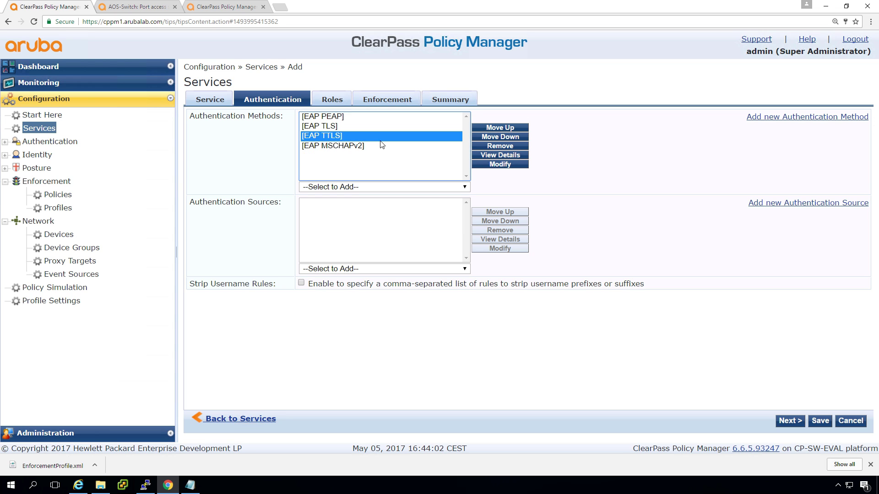
click(504, 147)
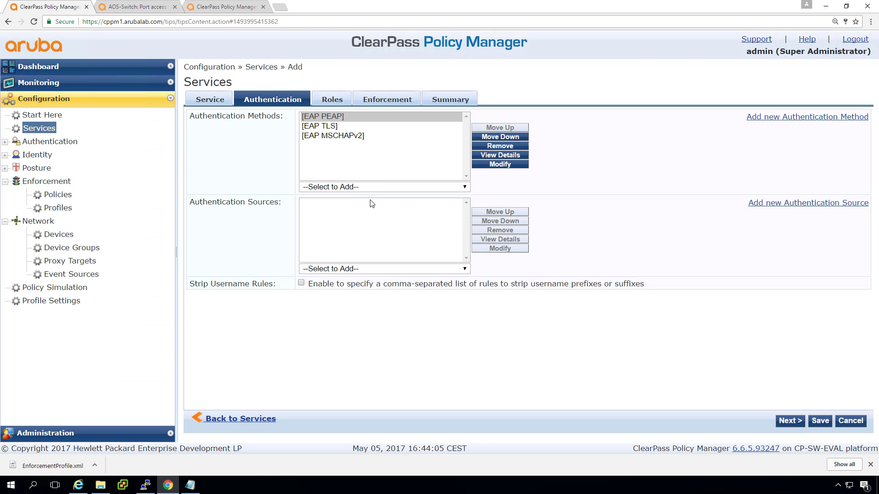
Add AD-arubalab.loc as authentication source and use ws_Rolemapping as the role mapping policy.
click(356, 268)
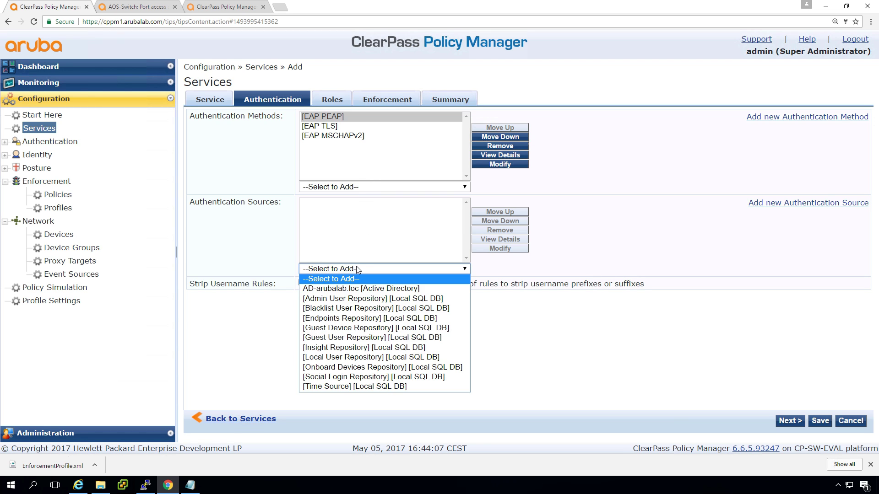
click(346, 292)
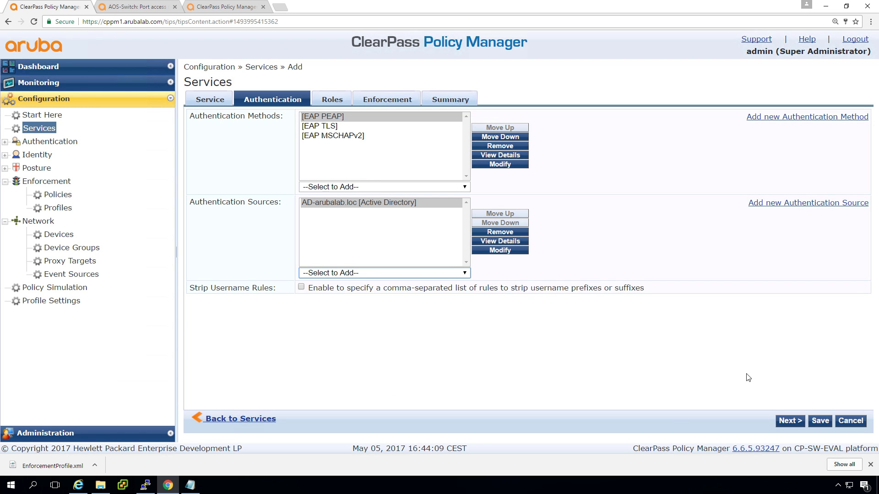
click(785, 422)
click(402, 116)
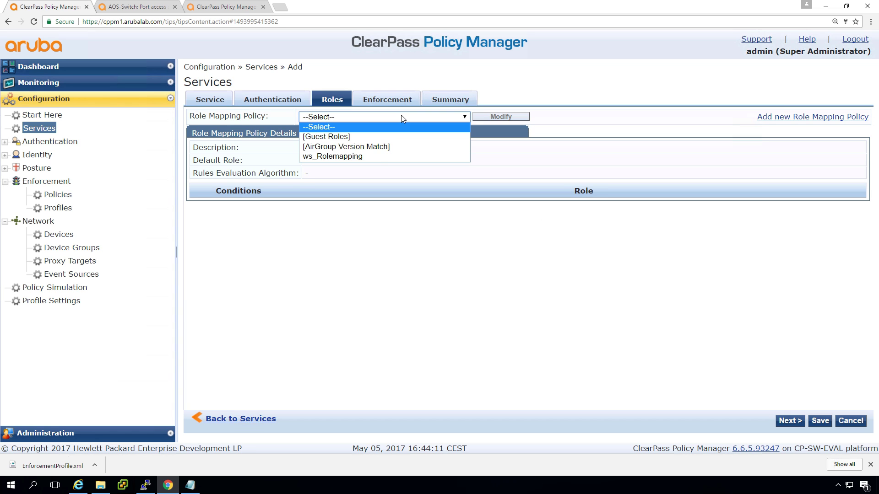
click(376, 158)
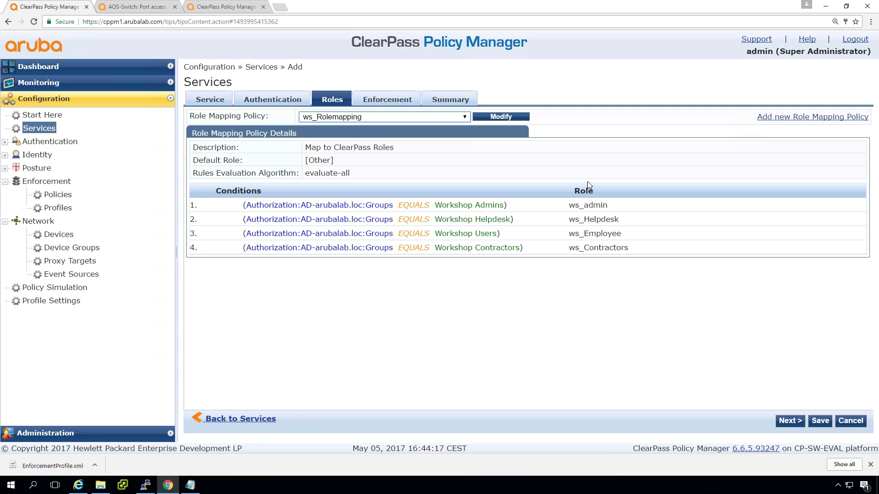
Assign the ws_ArubaOS-Switch-802.1X enforcement policy to the service and save it.
click(382, 97)
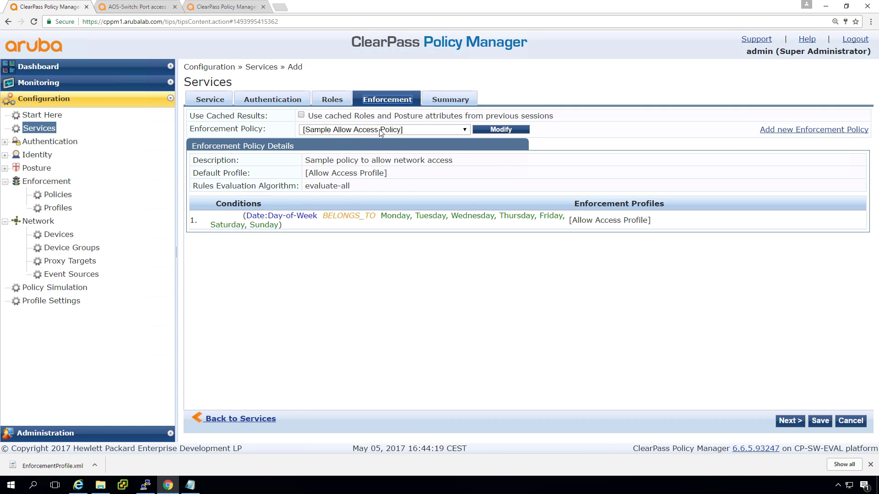
click(380, 131)
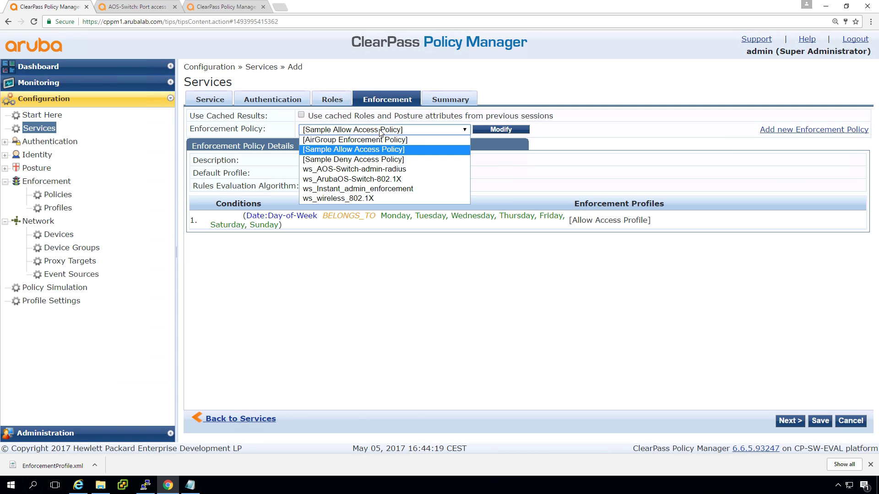
click(358, 182)
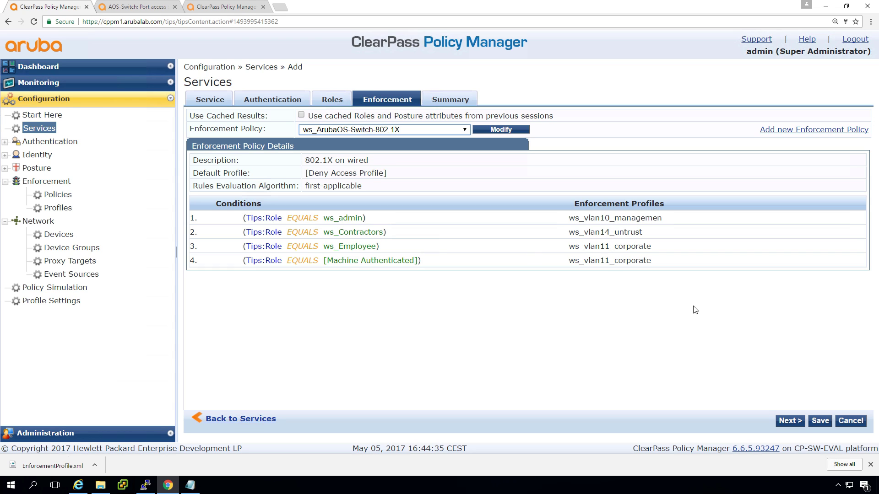
click(817, 421)
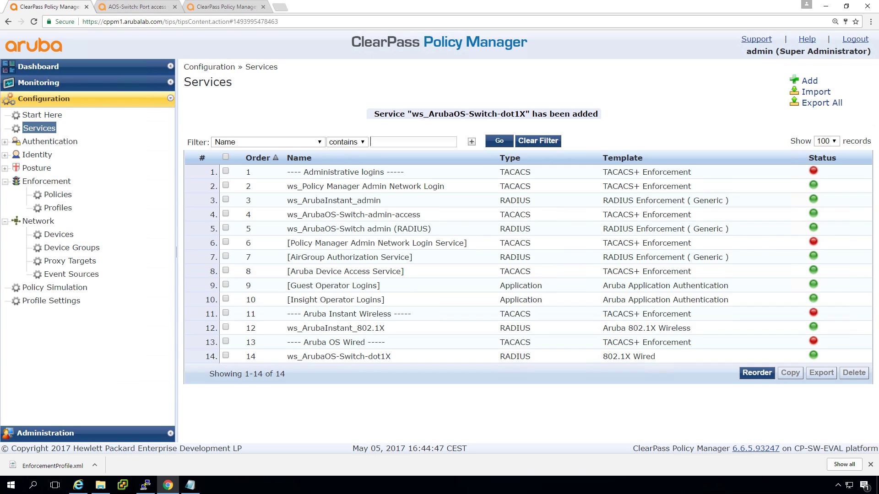
In the Windows 10 VM, open the Ethernet adapter's properties from Network Connections.
key(alt+Tab)
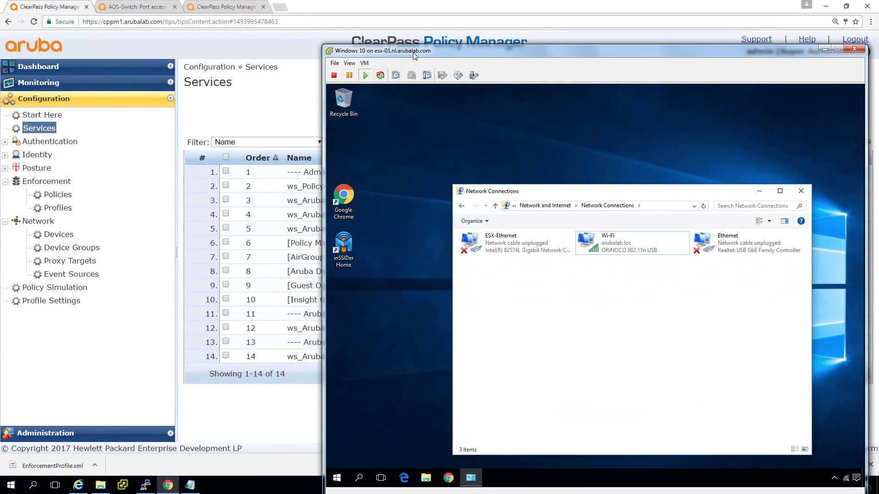
drag(414, 52, 406, 30)
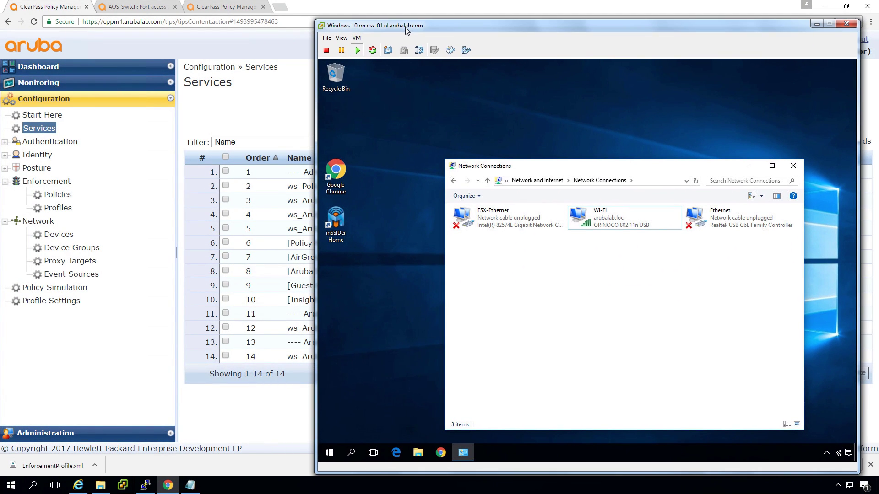
click(731, 220)
right_click(731, 217)
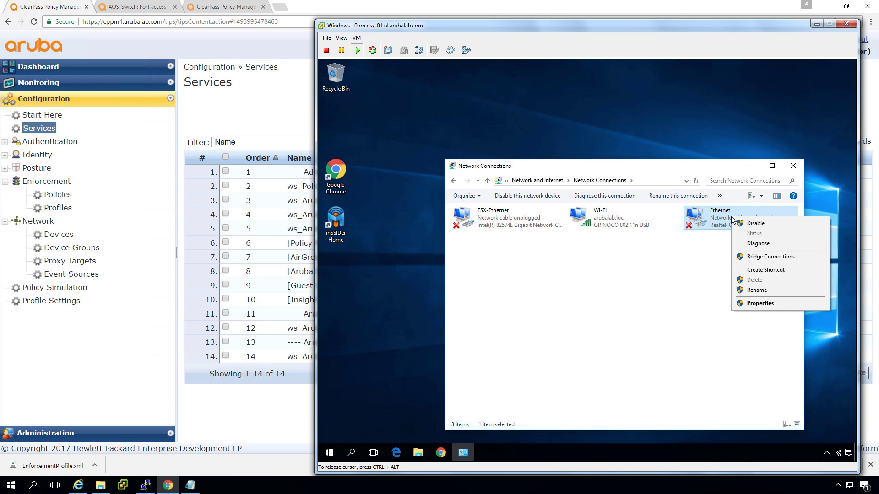
click(754, 306)
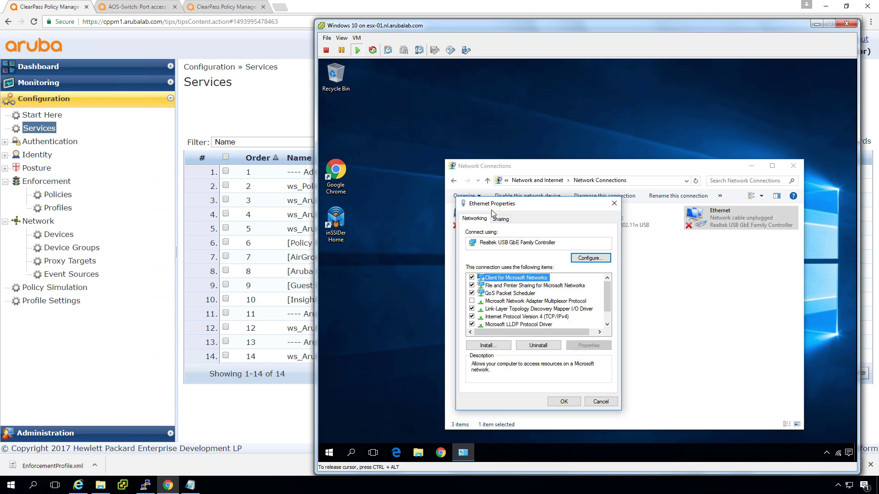
click(330, 453)
Open the Services tool and start the Wired AutoConfig service.
text(ser)
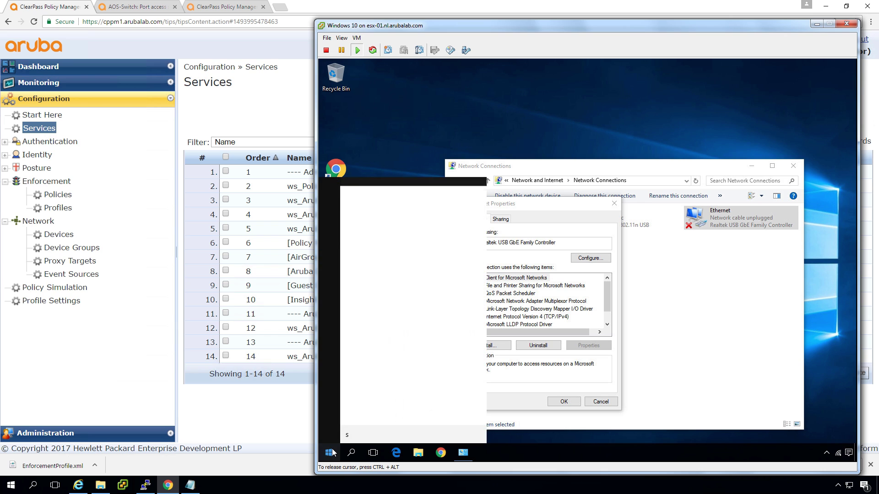
click(333, 453)
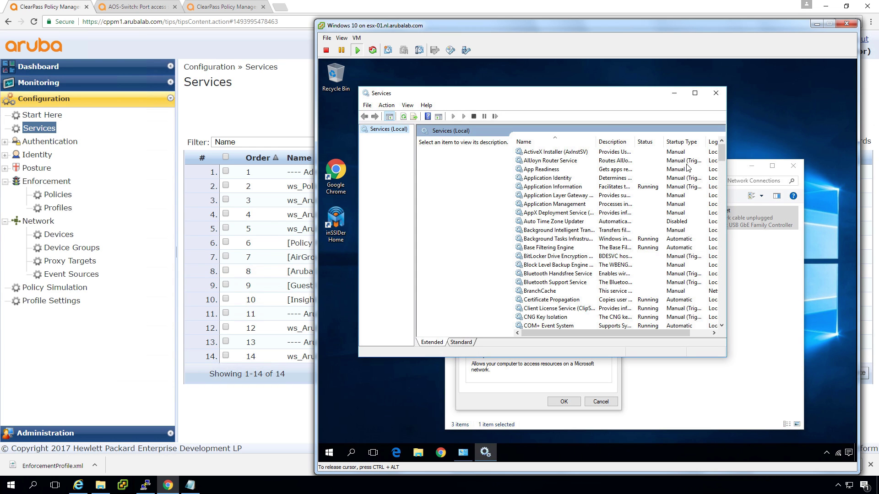
drag(722, 159, 724, 319)
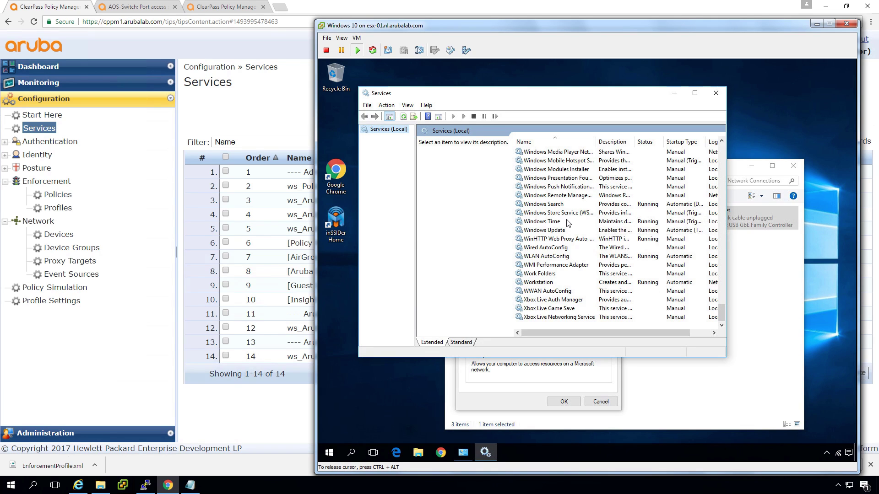
click(549, 248)
right_click(550, 248)
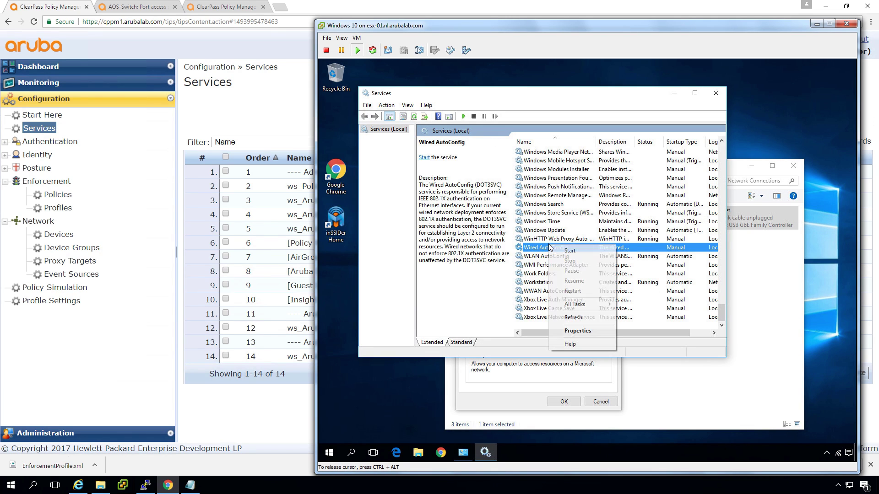
click(567, 251)
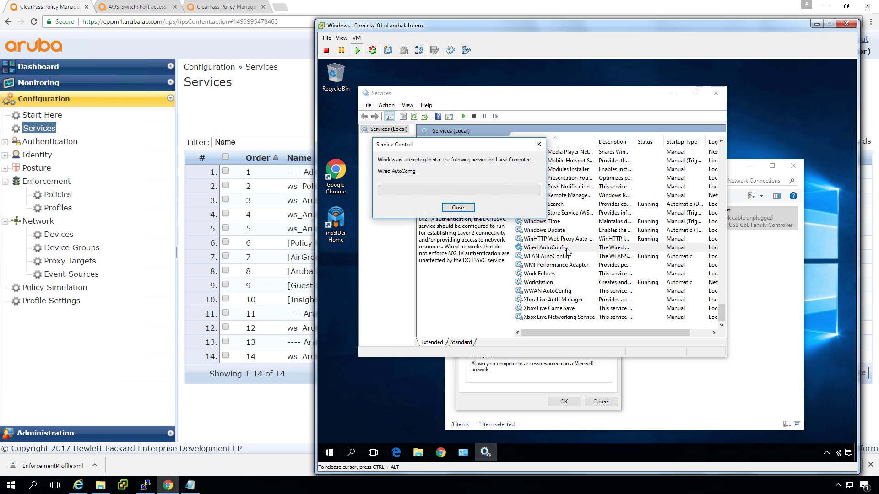
Set the Wired AutoConfig startup type to Automatic and apply.
right_click(534, 250)
click(555, 333)
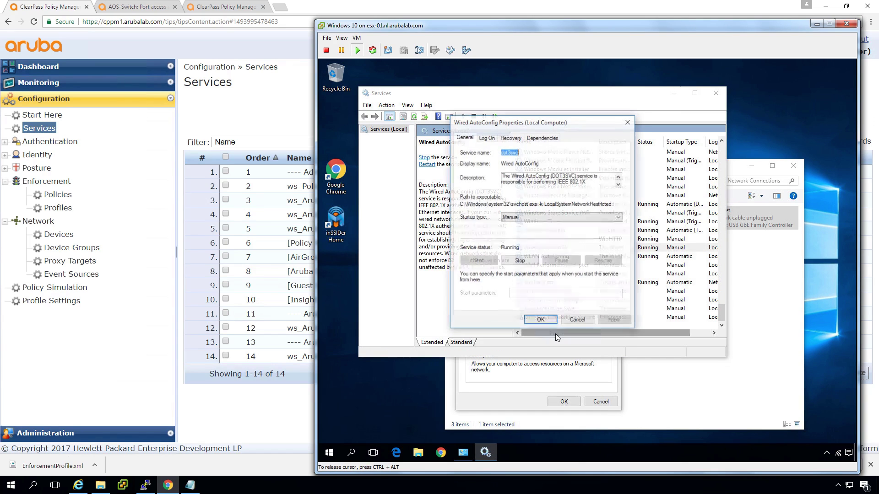
click(523, 218)
click(522, 231)
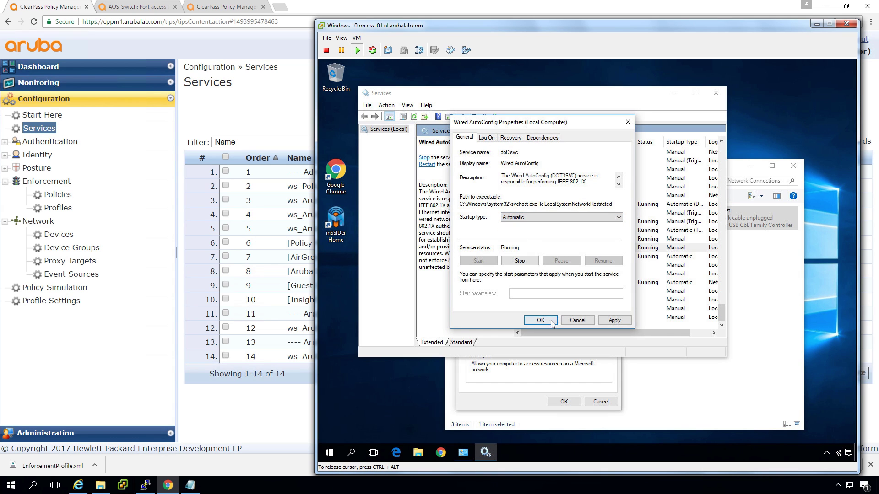
click(613, 320)
click(540, 320)
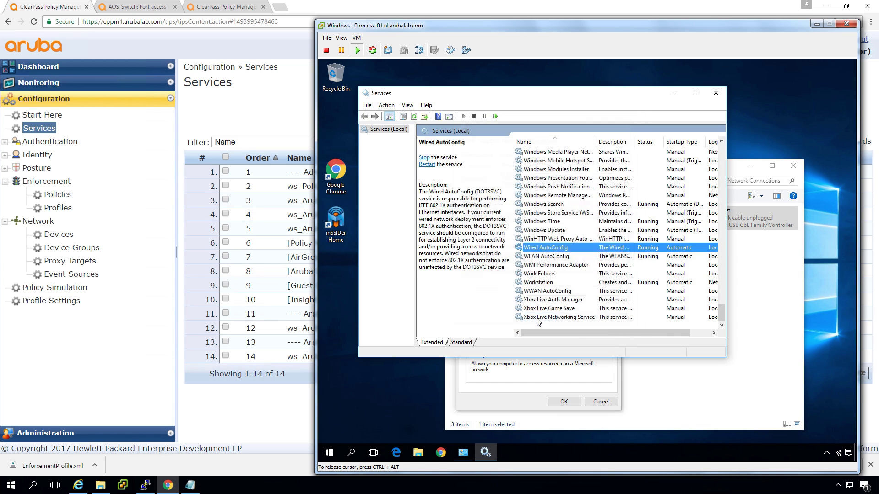
Close the Services tool and reopen the Ethernet adapter's properties.
click(715, 93)
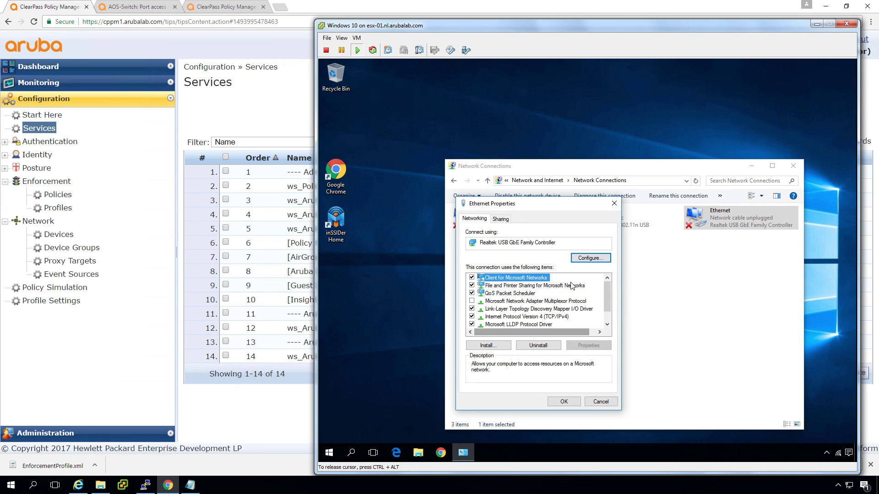
click(564, 401)
right_click(727, 225)
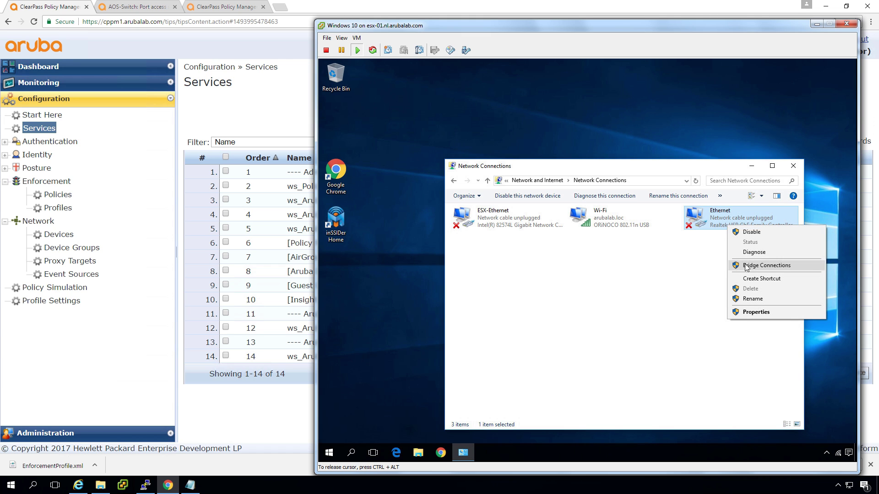
click(745, 312)
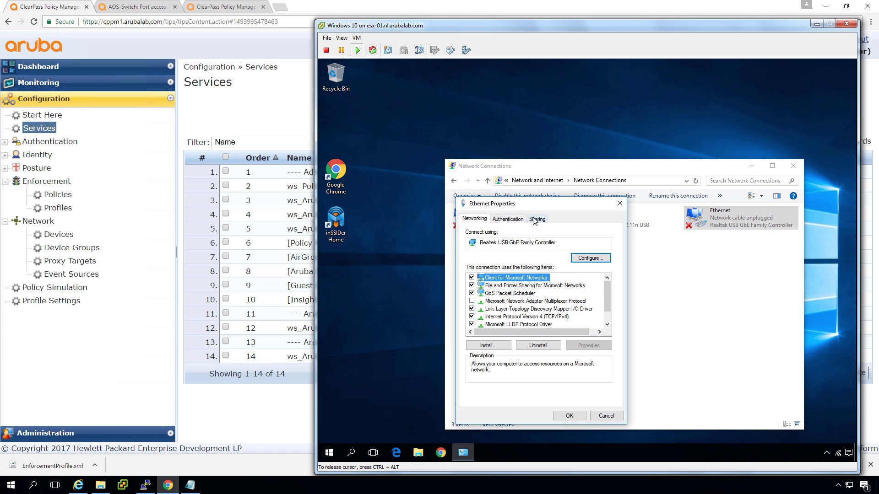
Configure 802.1X Protected EAP trusting the Arubalab-Workshop-CA root certificate, with MSCHAPv2, and save.
click(507, 219)
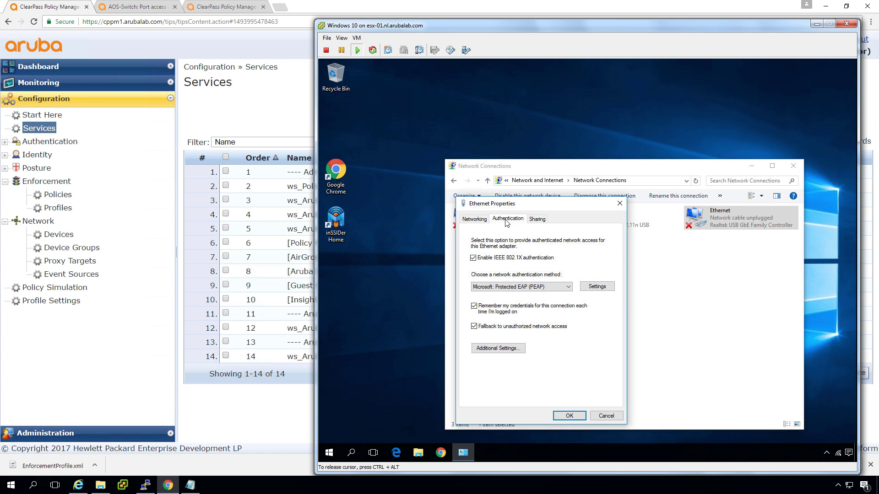
click(597, 286)
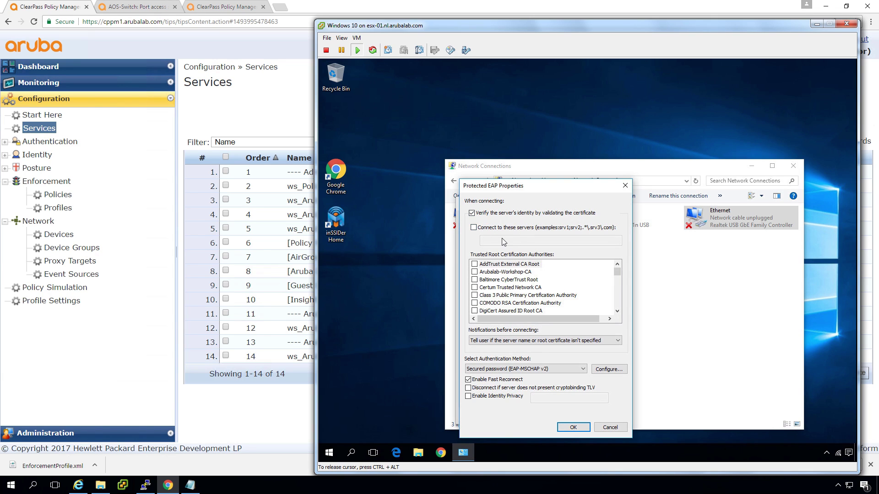
click(474, 273)
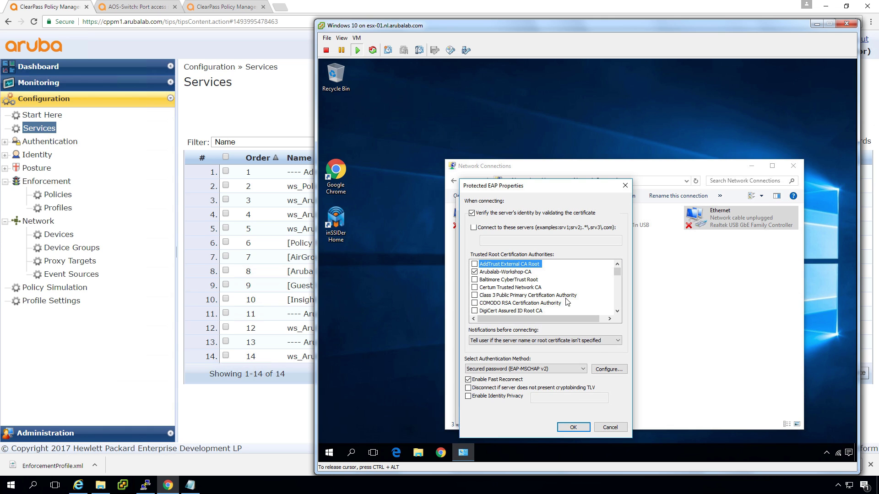
click(611, 370)
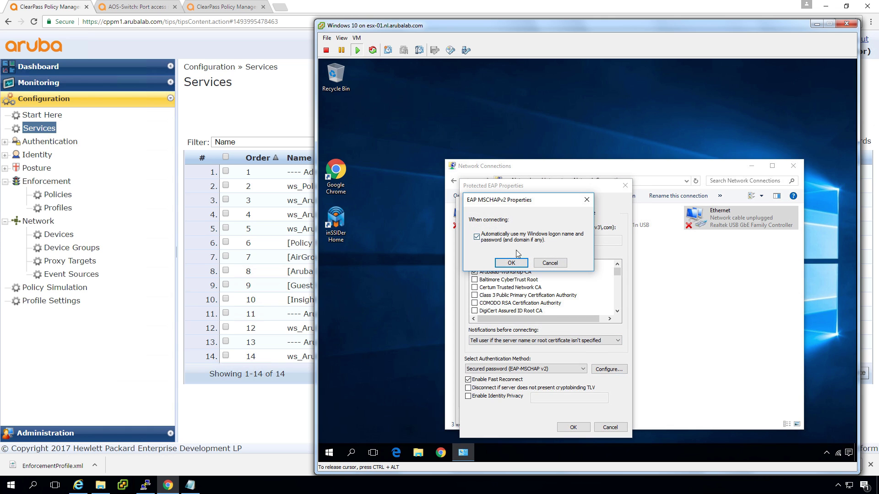
click(517, 264)
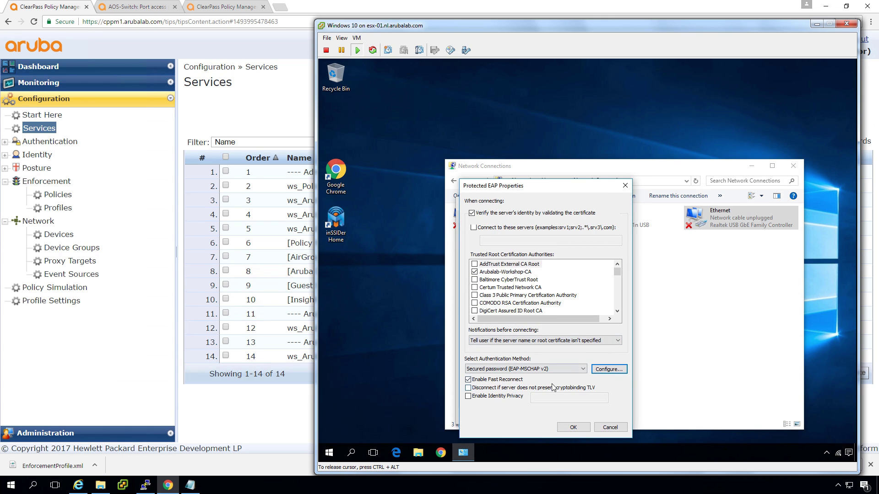
click(573, 427)
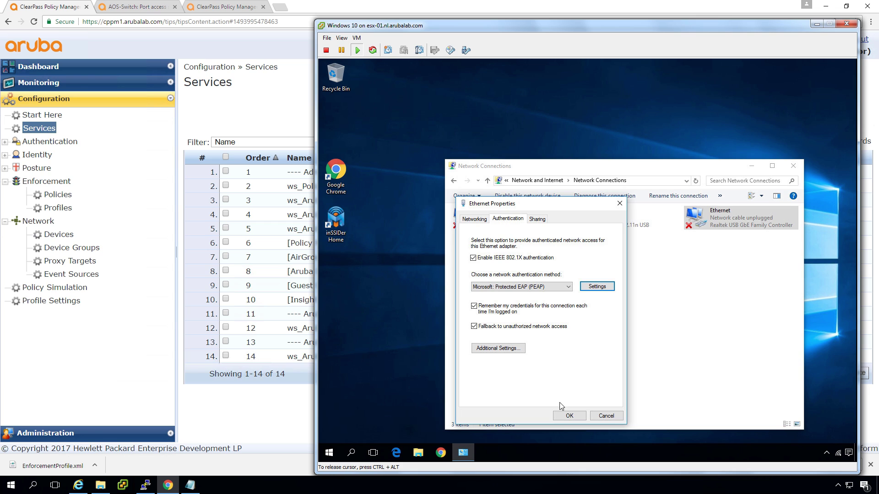
click(568, 416)
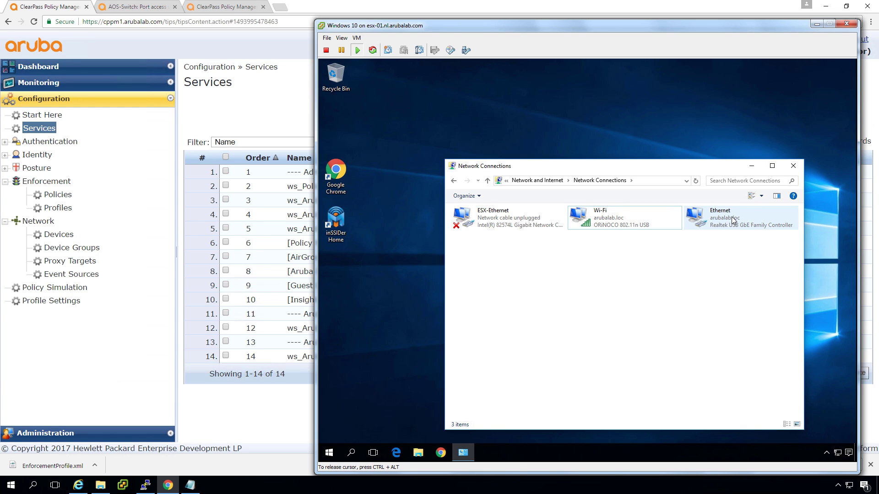
click(728, 218)
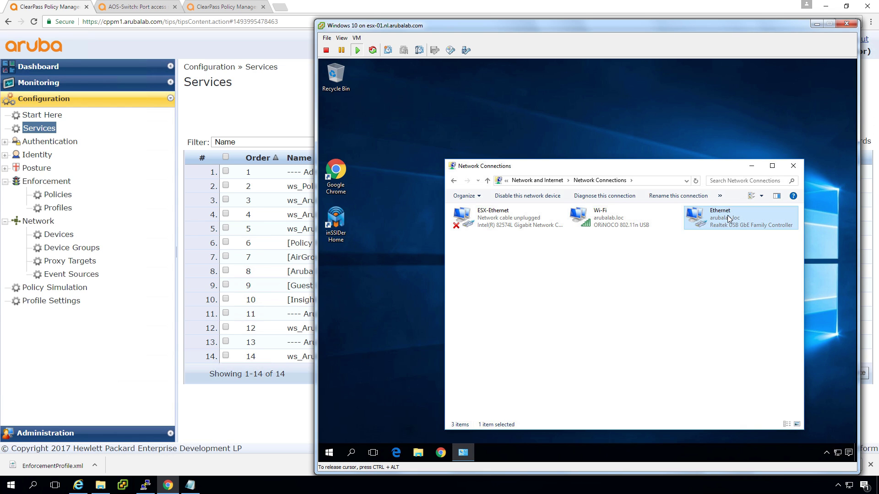
Open Access Tracker and the Win10-LabVM accepted request's details.
click(34, 81)
click(62, 113)
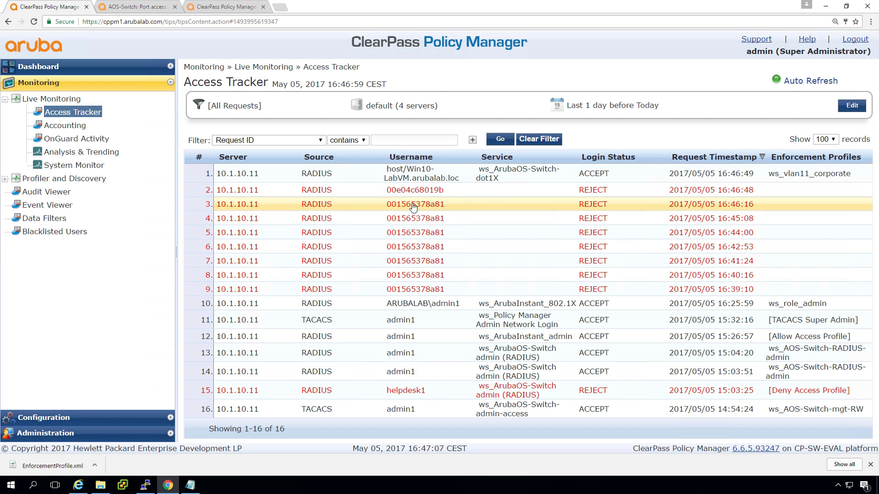
click(411, 176)
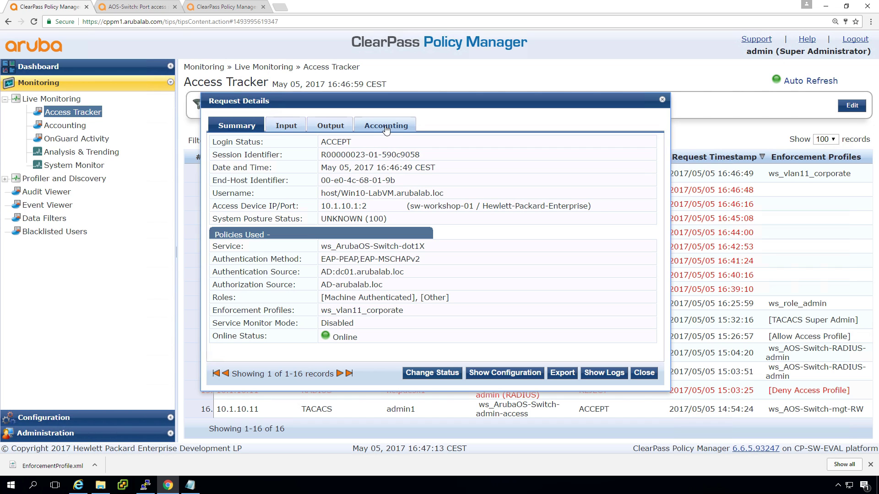
Review the returned RADIUS attributes and accounting network details, then close the request.
click(335, 126)
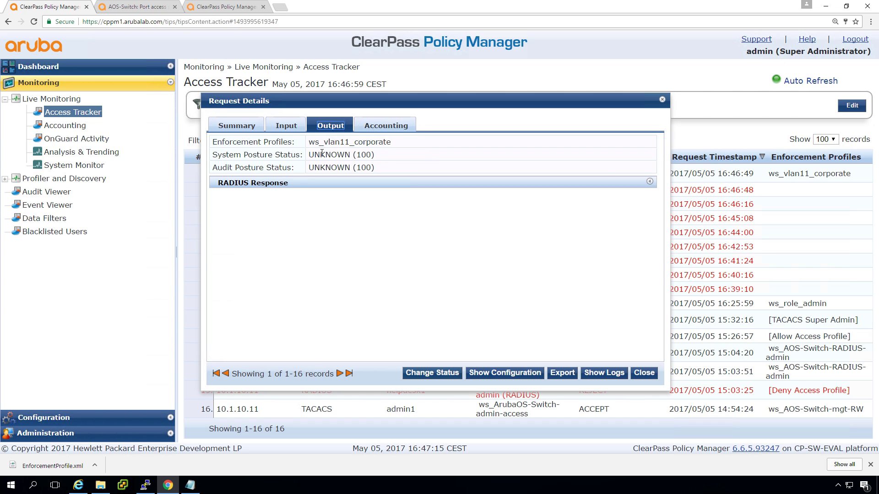
click(300, 188)
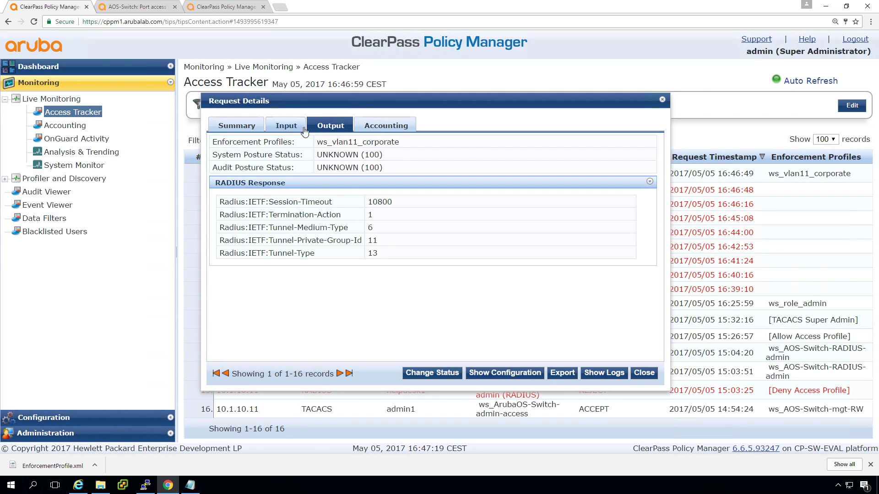
click(371, 132)
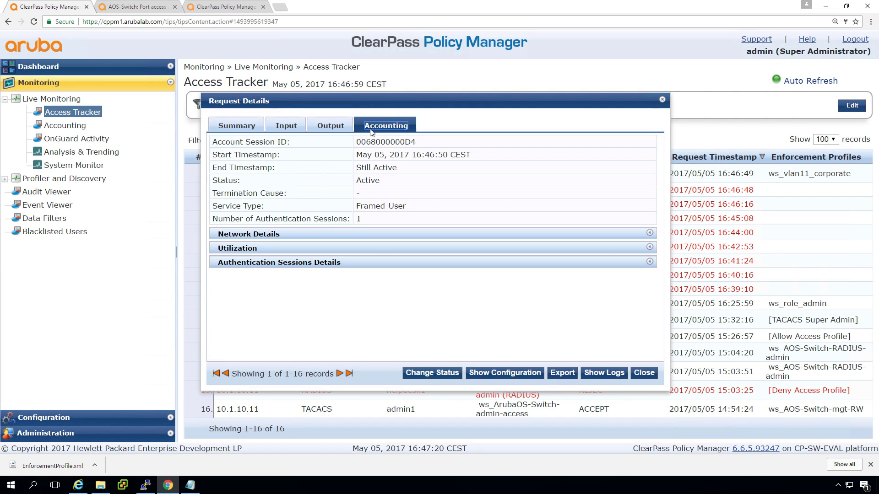
click(291, 234)
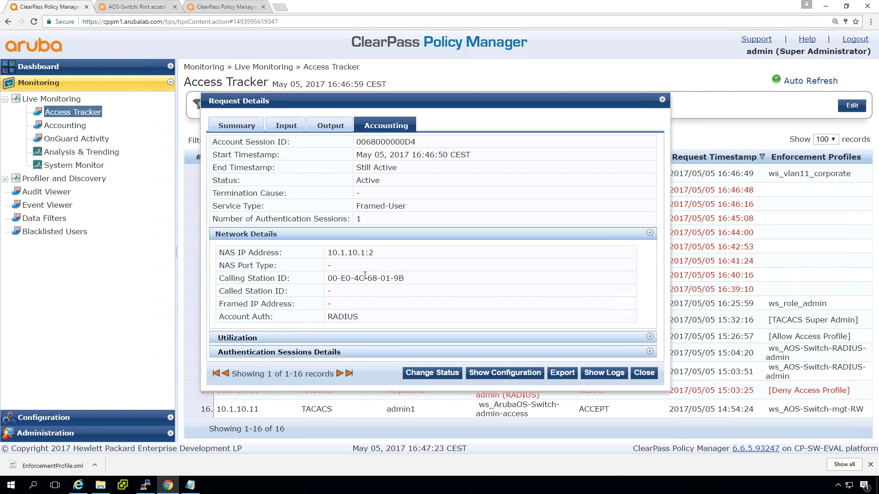
click(644, 375)
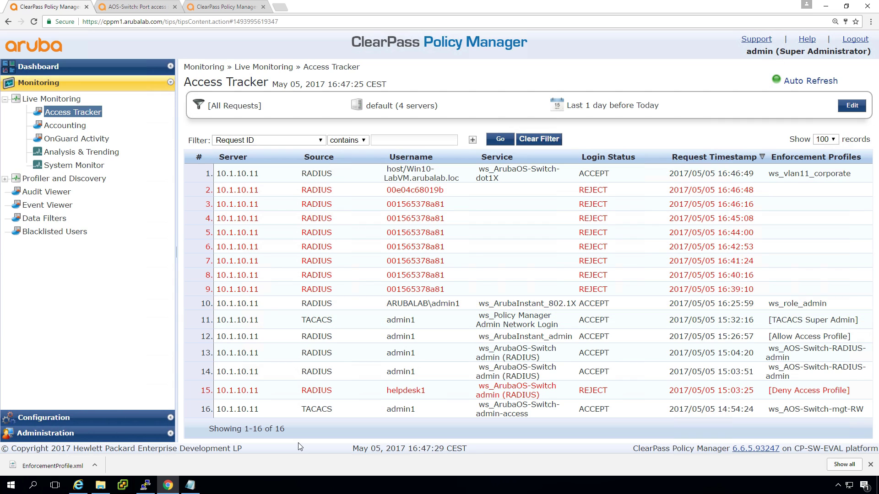
mouse_move(168, 485)
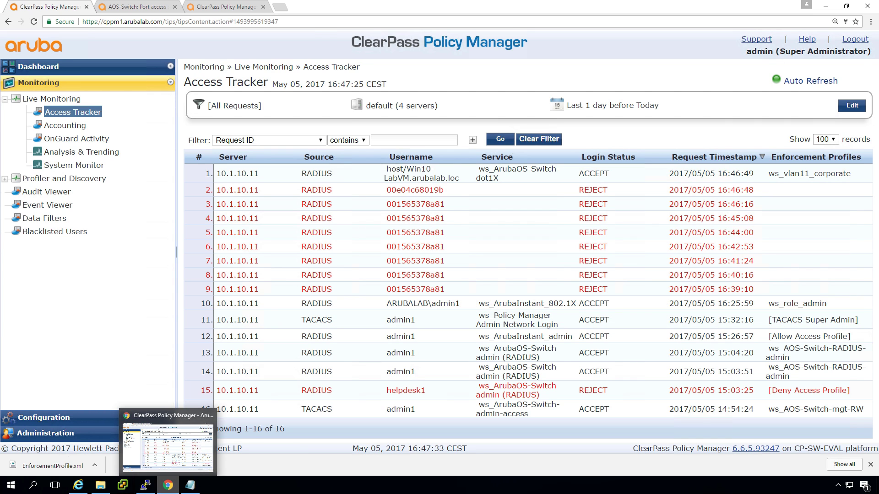
Confirm the VM's Ethernet connection details show IPv4 address 10.1.11.100, then close all dialogs.
key(alt+Tab)
right_click(730, 215)
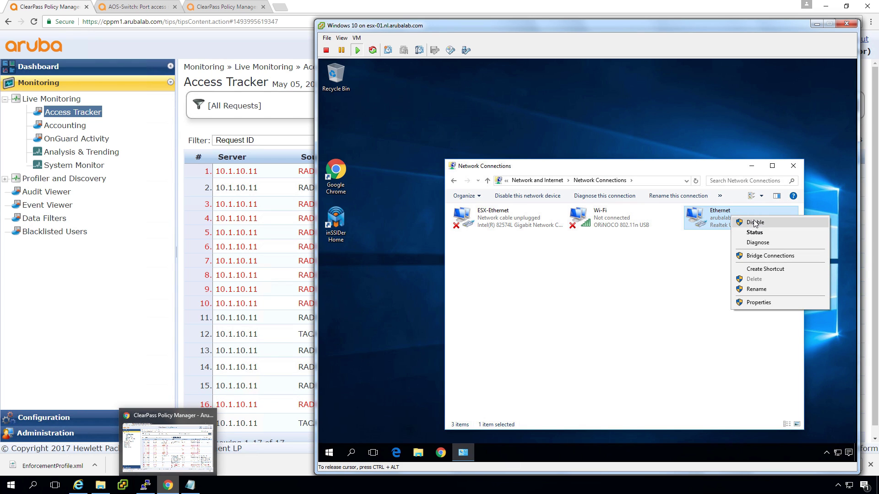
click(755, 232)
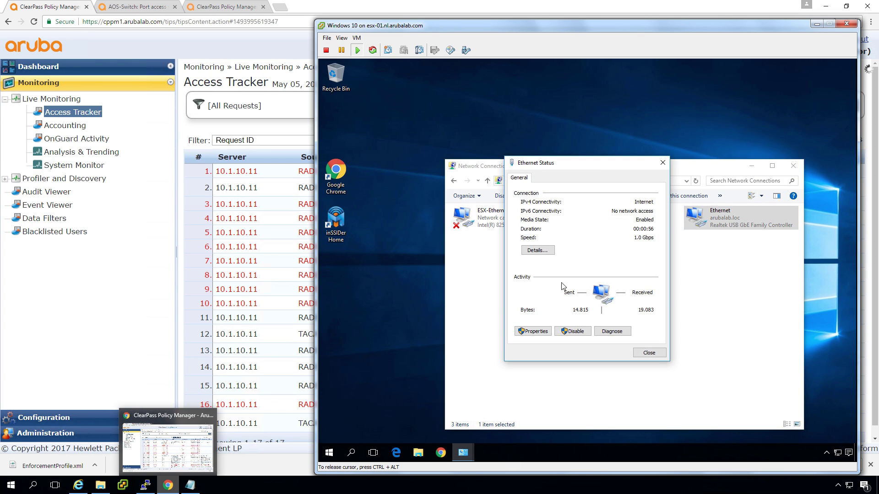
click(540, 252)
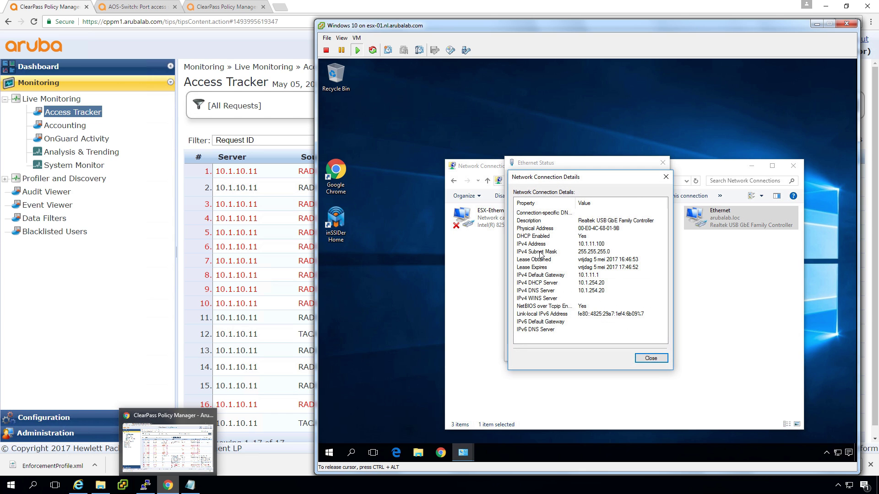
click(584, 245)
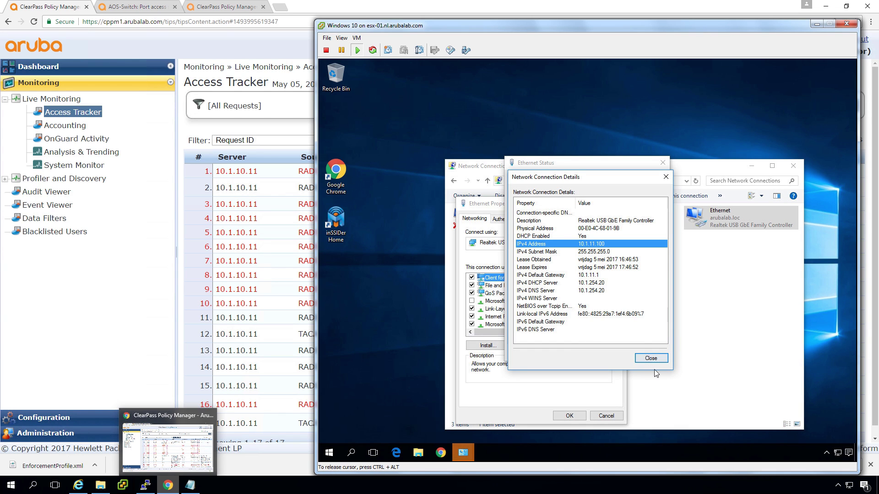
click(651, 358)
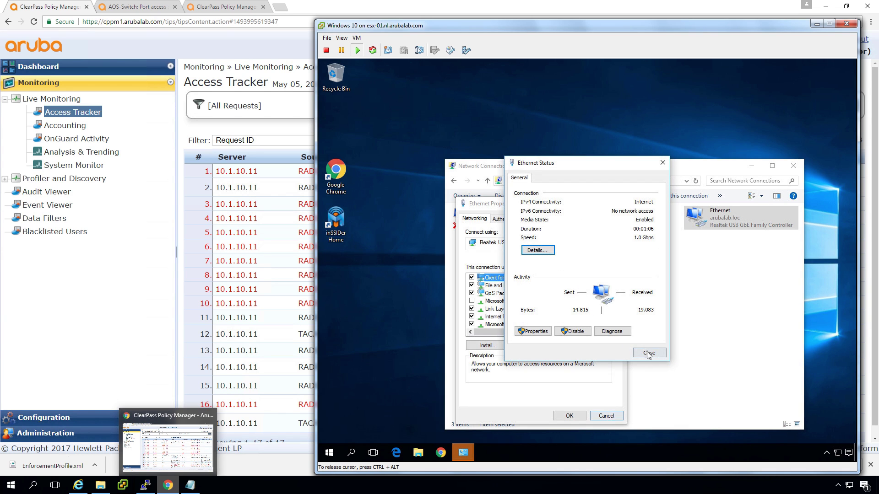
click(648, 352)
click(608, 415)
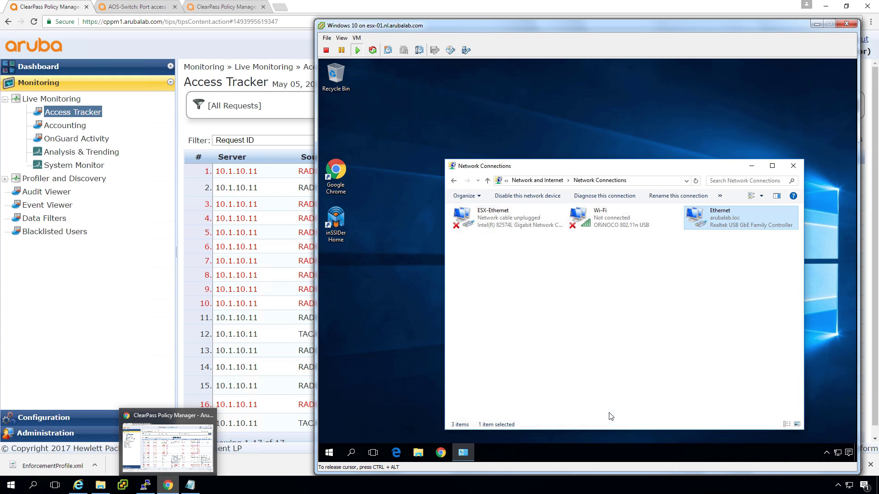
Set the Ethernet adapter's 802.1X authentication mode to User or computer authentication and apply it.
click(693, 344)
right_click(716, 219)
click(740, 306)
click(510, 221)
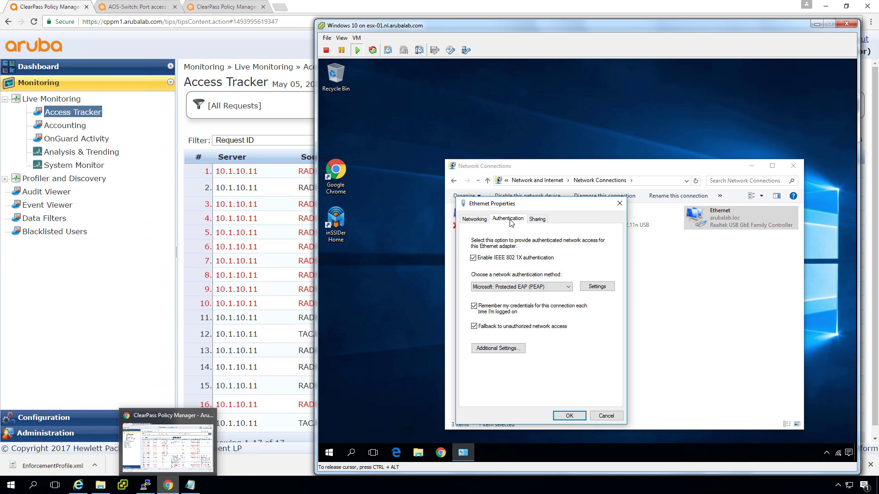
click(504, 348)
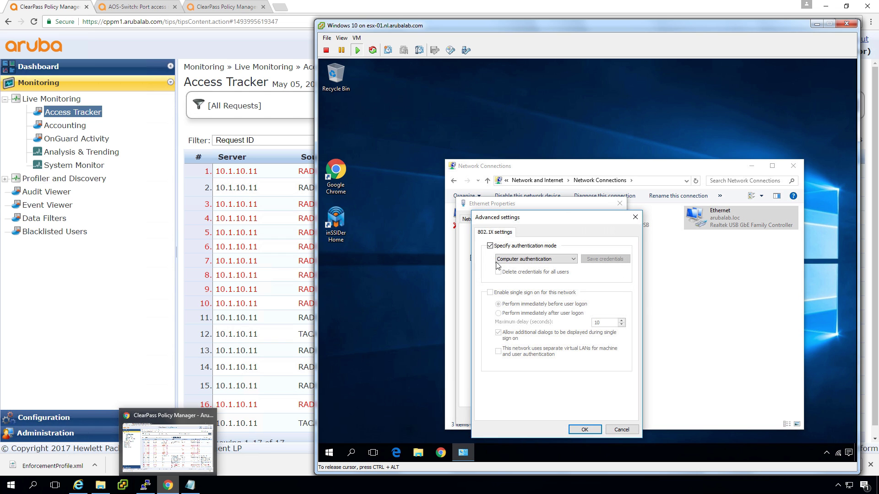
click(513, 260)
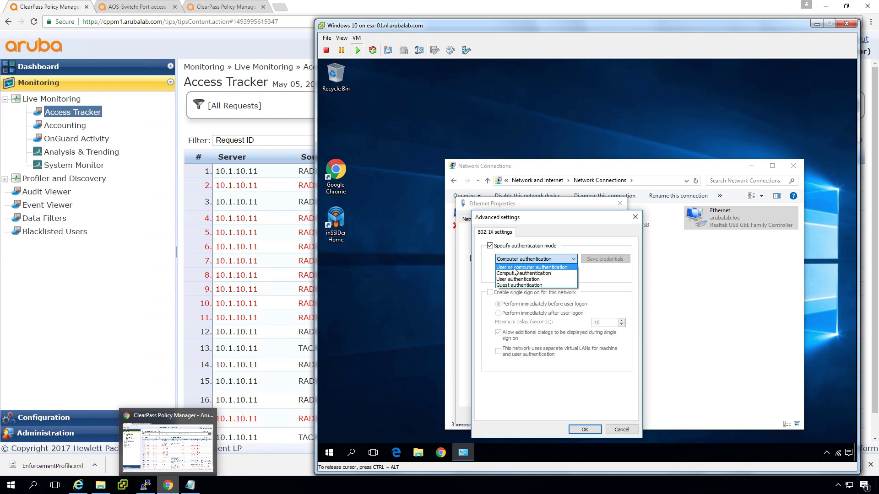
click(514, 268)
click(578, 431)
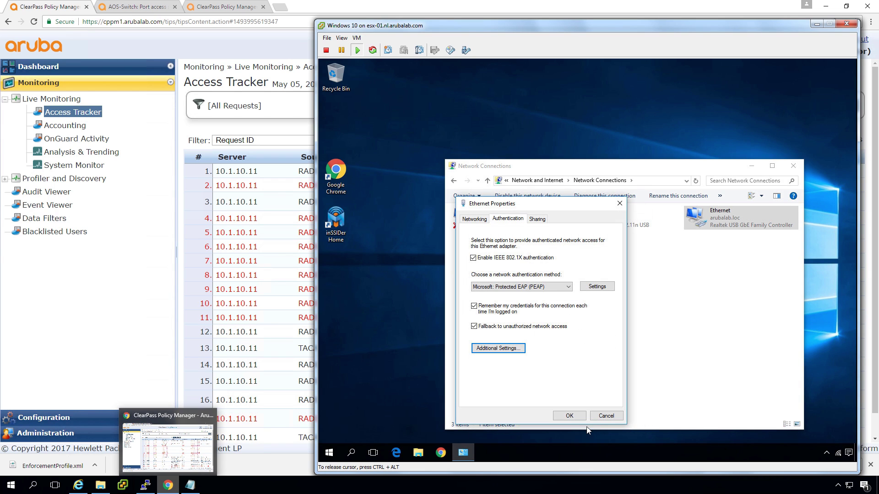
click(569, 415)
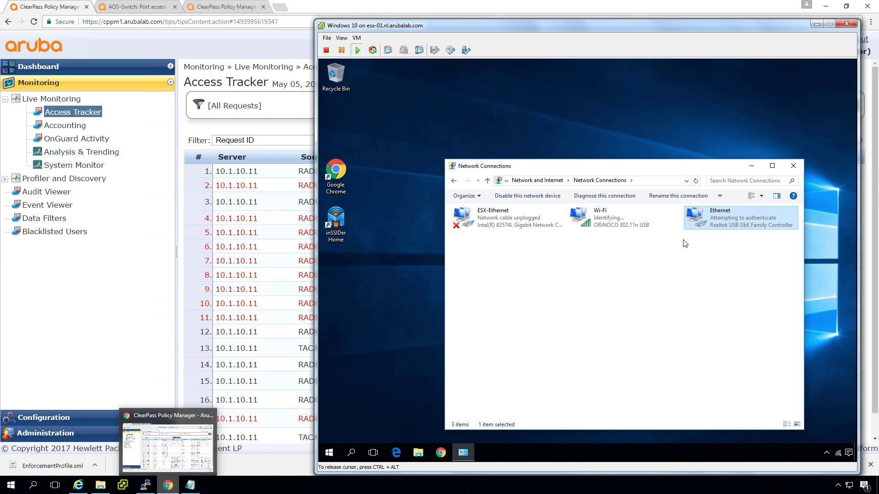
In Access Tracker, review the newest domain-user request accepted via ws_ArubaInstant_802.1X, then close it.
click(269, 150)
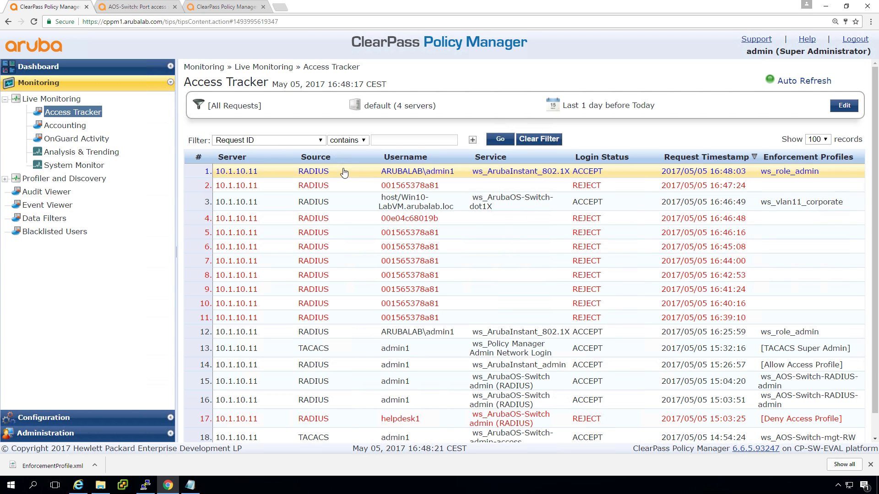
click(408, 173)
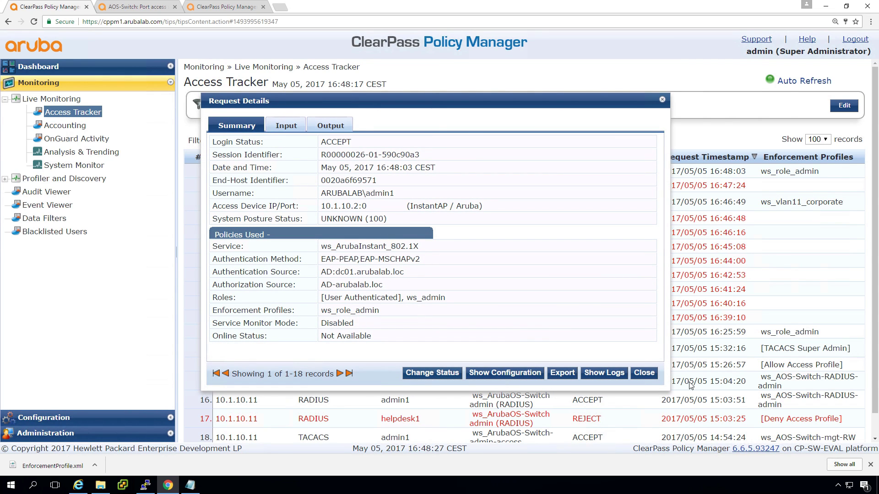
click(648, 375)
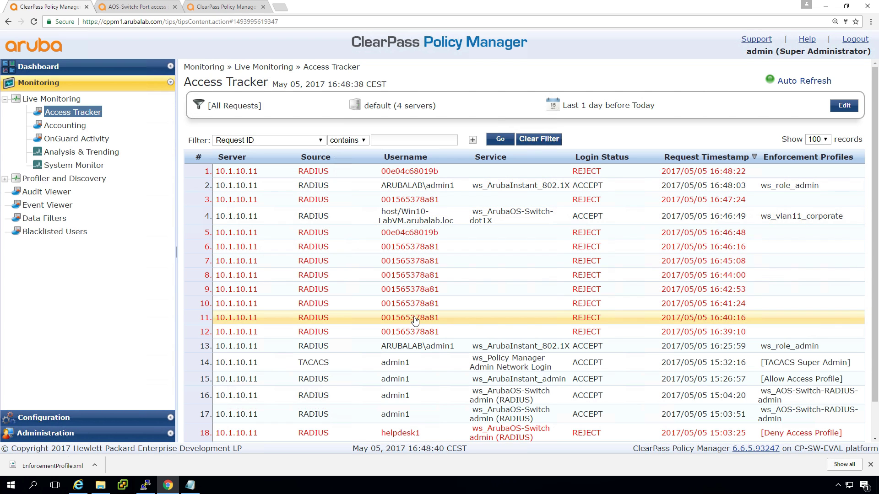
click(197, 486)
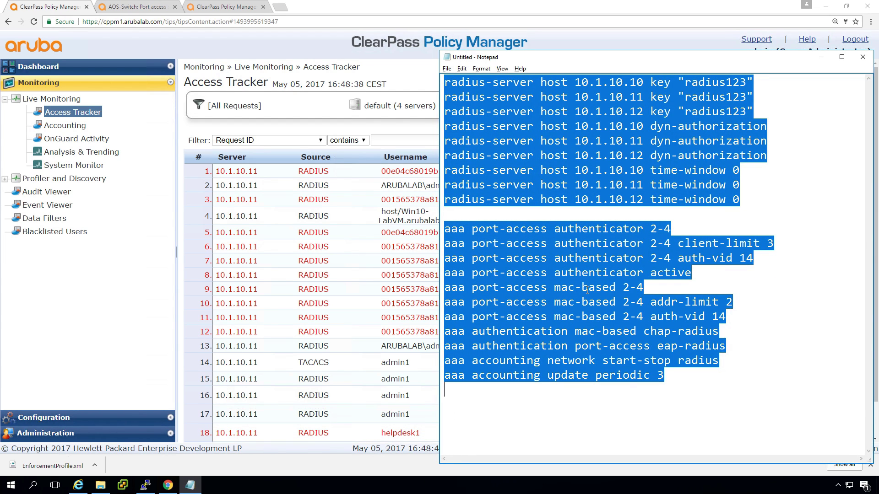
click(411, 69)
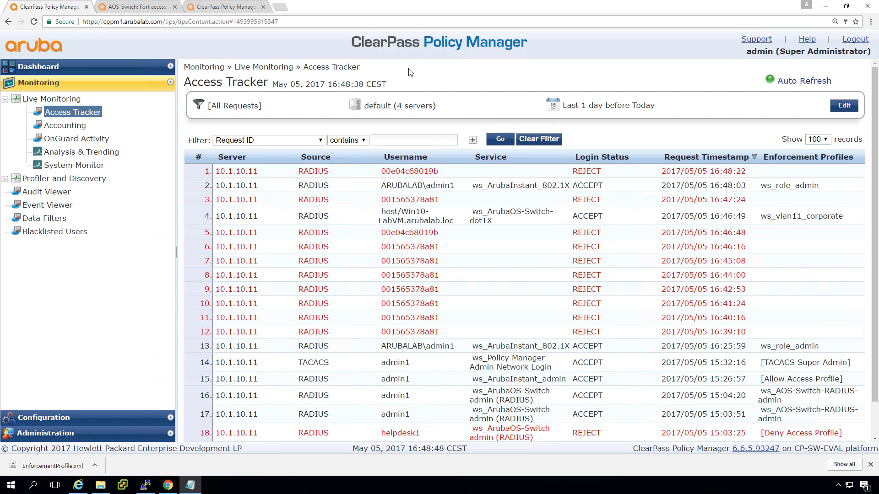